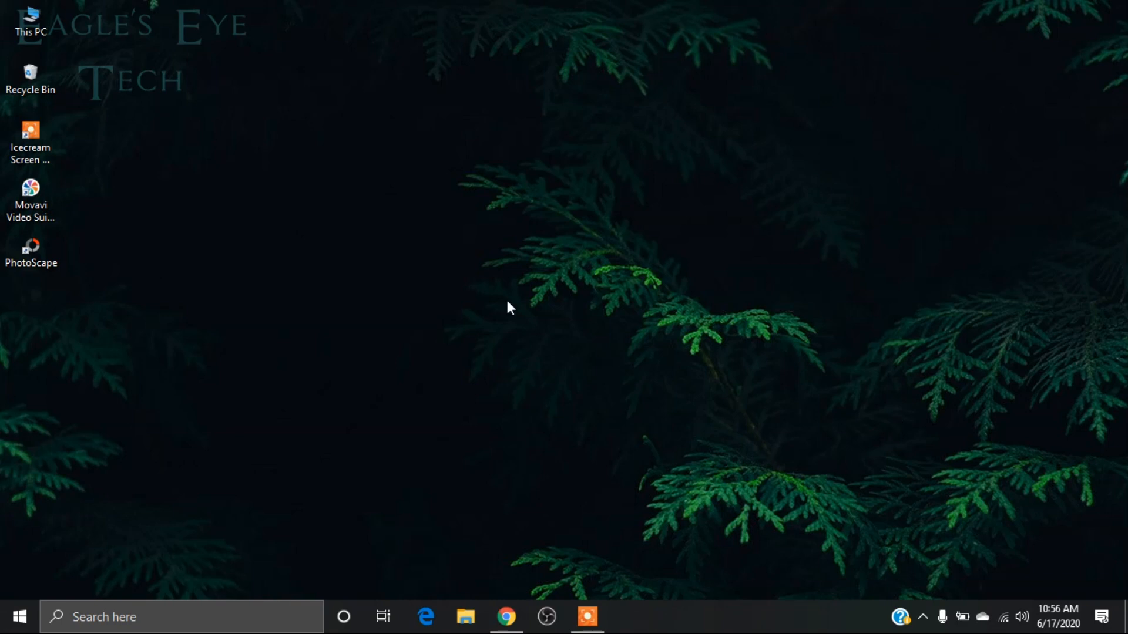
Step: Open the Windows Update settings and pause updates for 7 days
{"action": "left_click", "coordinate": [177, 612]}
{"action": "type", "text": "win"}
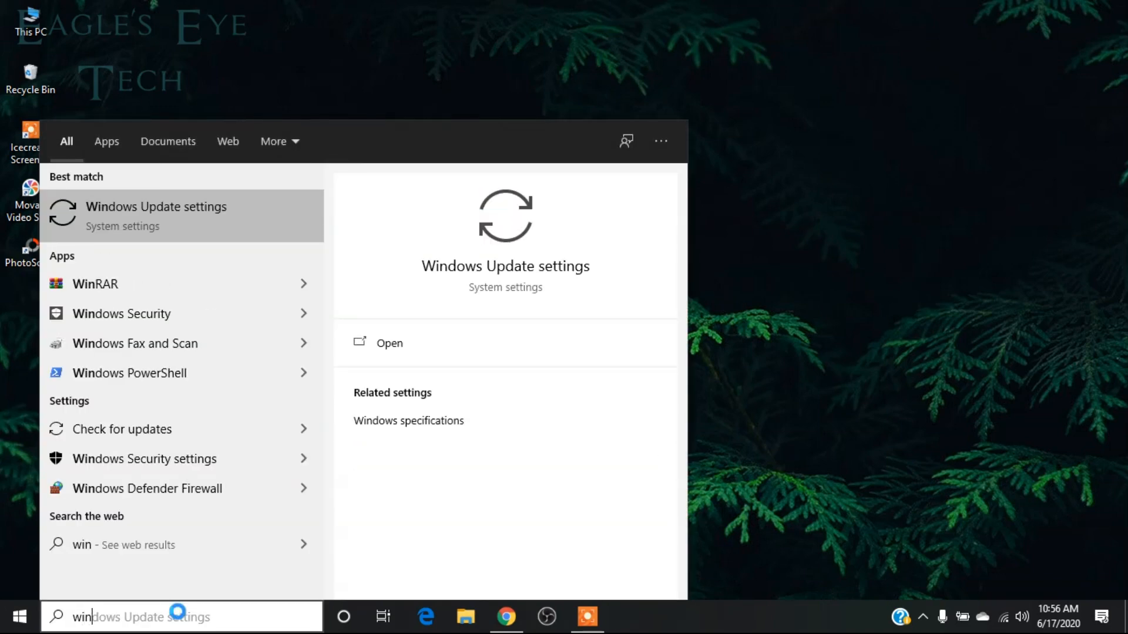
{"action": "type", "text": "do"}
{"action": "key", "text": "Return"}
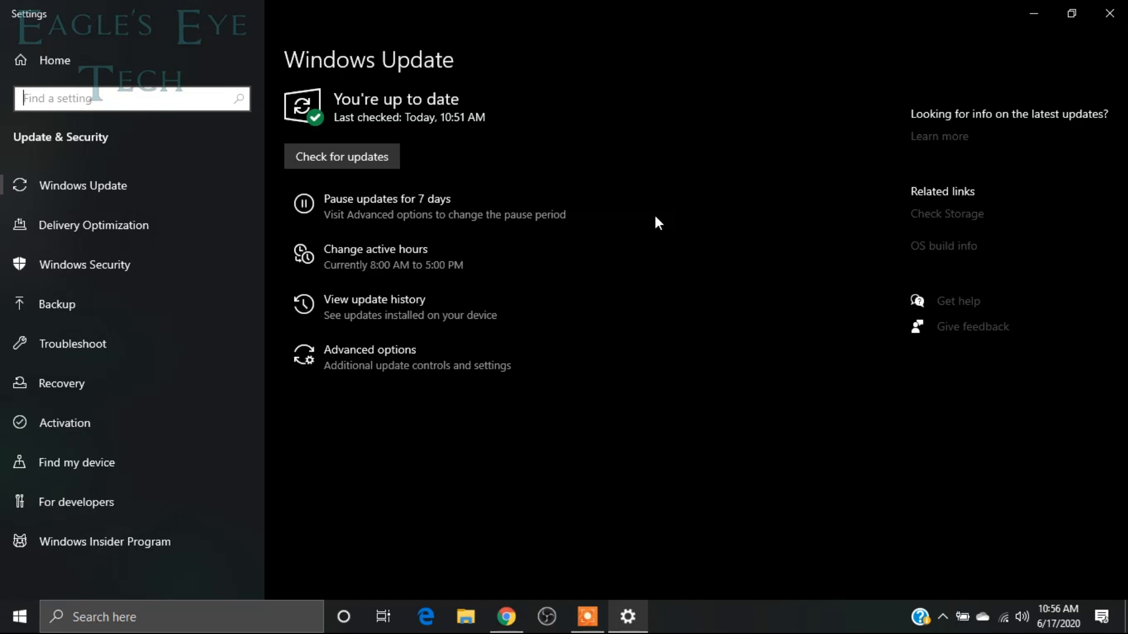
{"action": "left_click", "coordinate": [352, 206]}
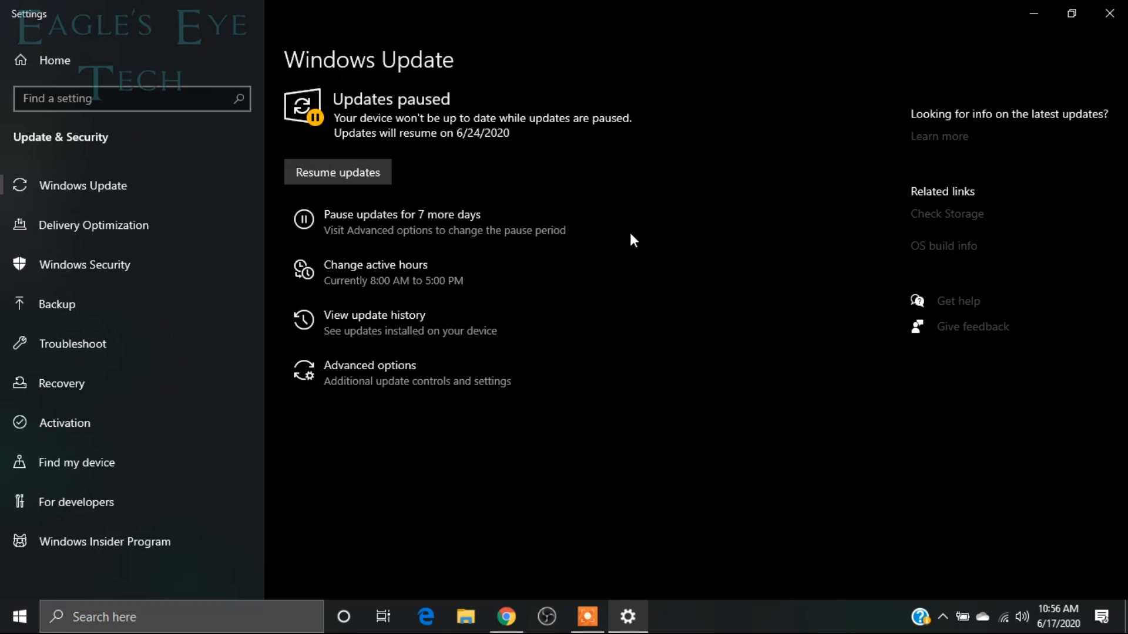
Step: In the advanced update options, set updates to pause until Wednesday, July 22, 2020, and close Settings
{"action": "left_click", "coordinate": [412, 389]}
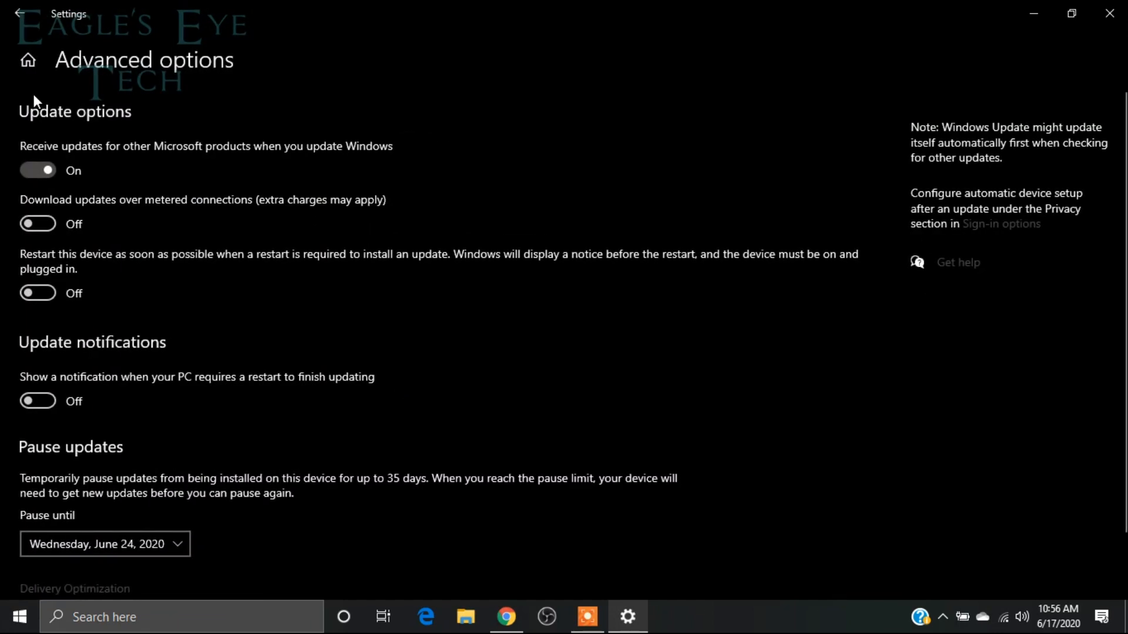
{"action": "left_click", "coordinate": [26, 12]}
{"action": "left_click", "coordinate": [420, 380]}
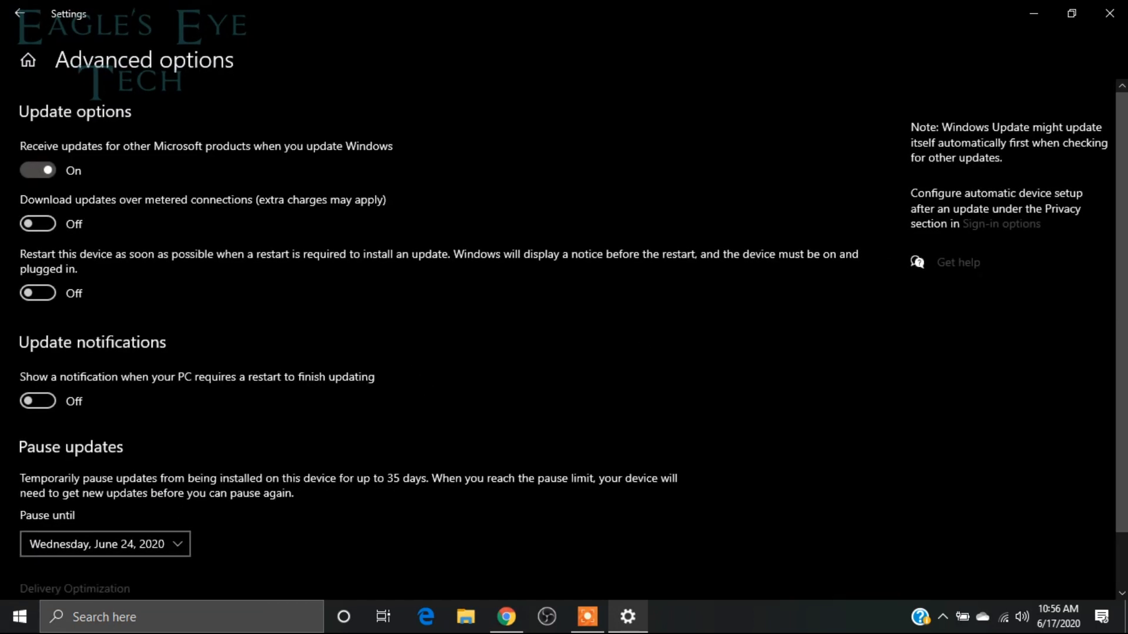
{"action": "left_click", "coordinate": [153, 548]}
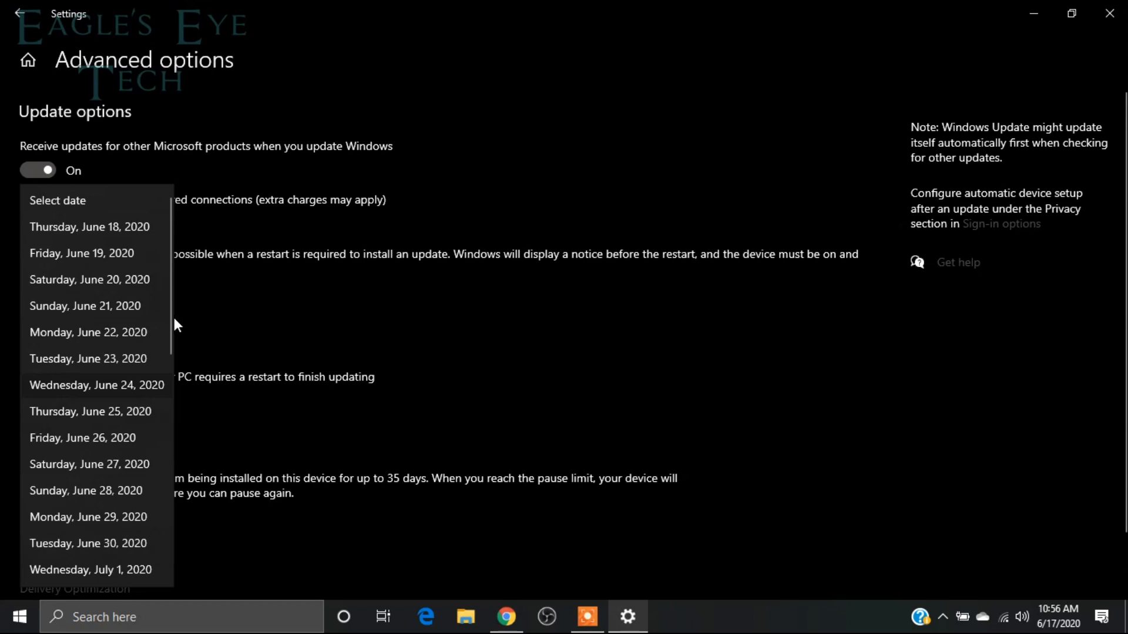
{"action": "left_click_drag", "start_coordinate": [168, 318], "coordinate": [170, 565]}
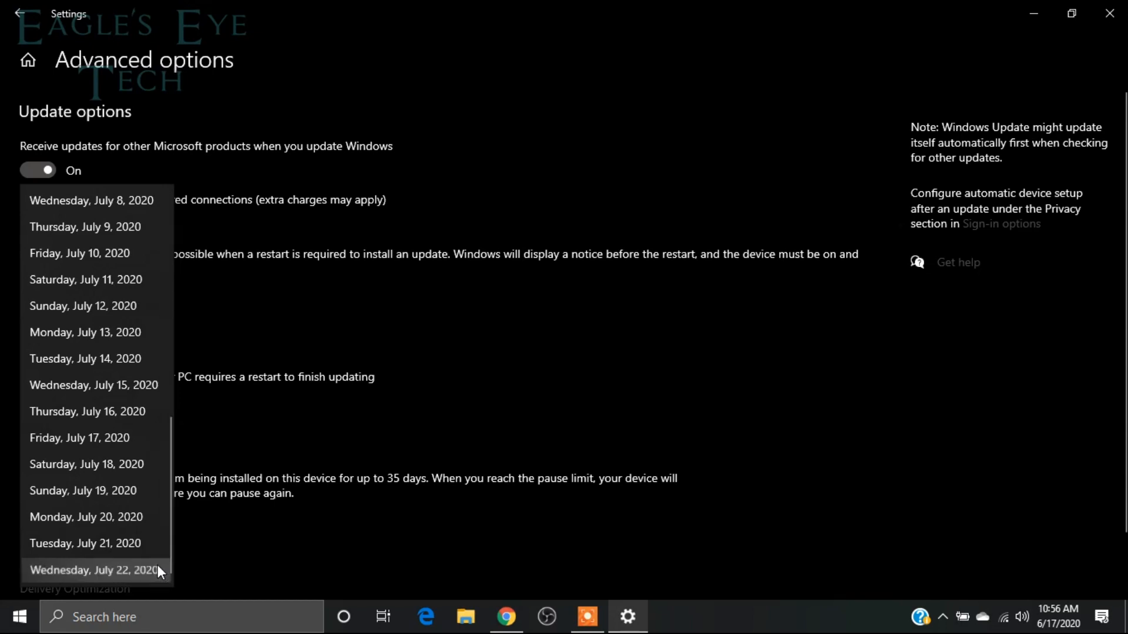
{"action": "left_click", "coordinate": [157, 565]}
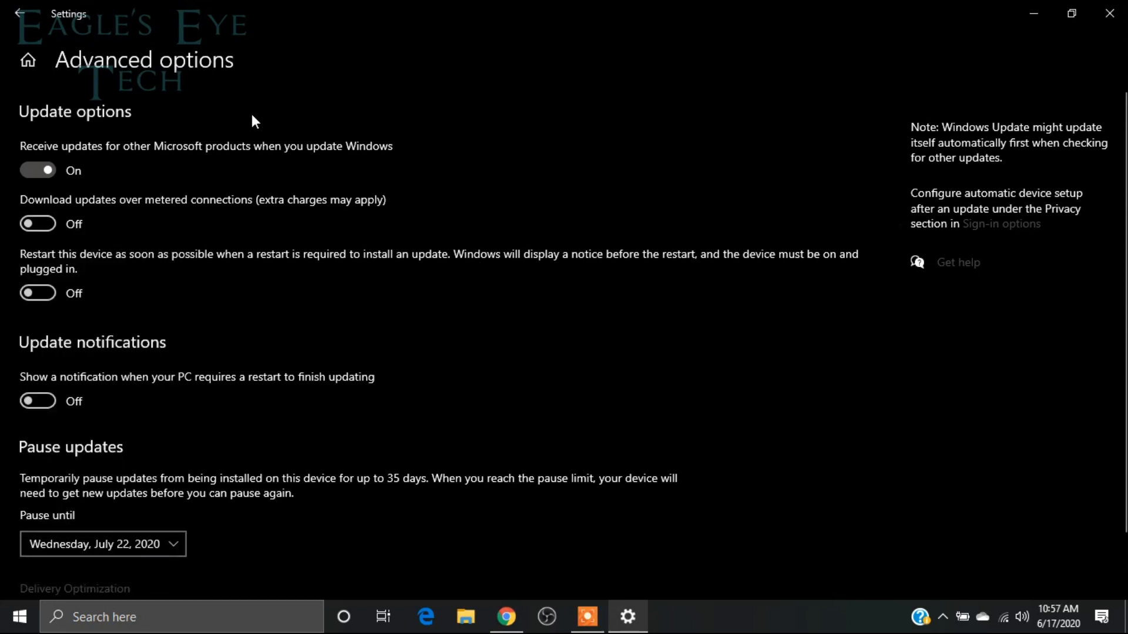
{"action": "left_click", "coordinate": [19, 13]}
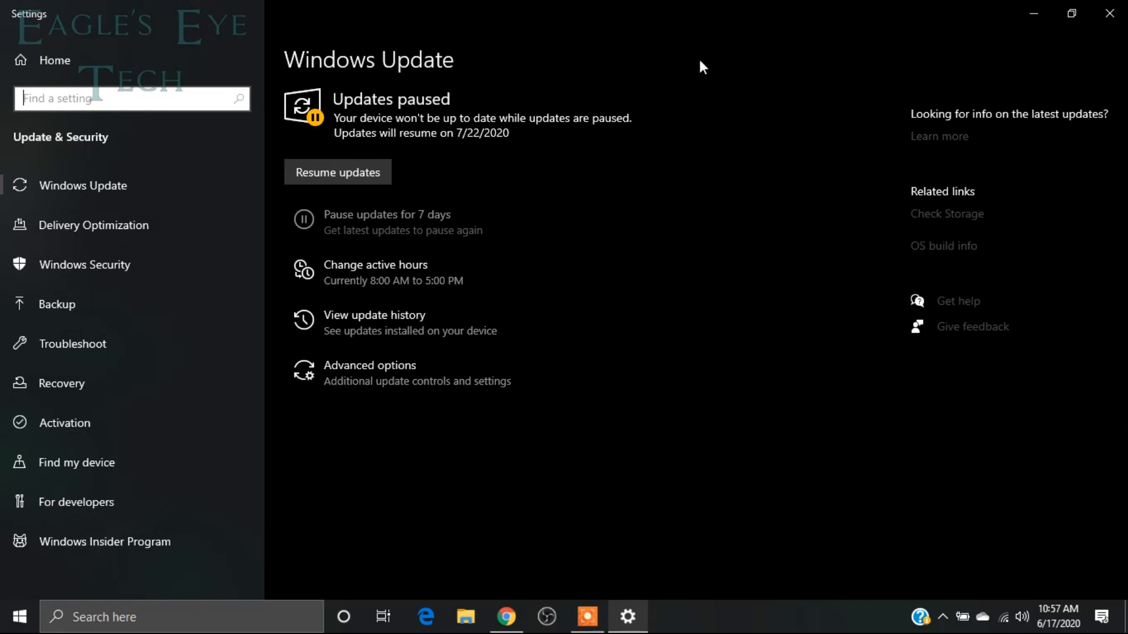
{"action": "left_click", "coordinate": [1109, 13]}
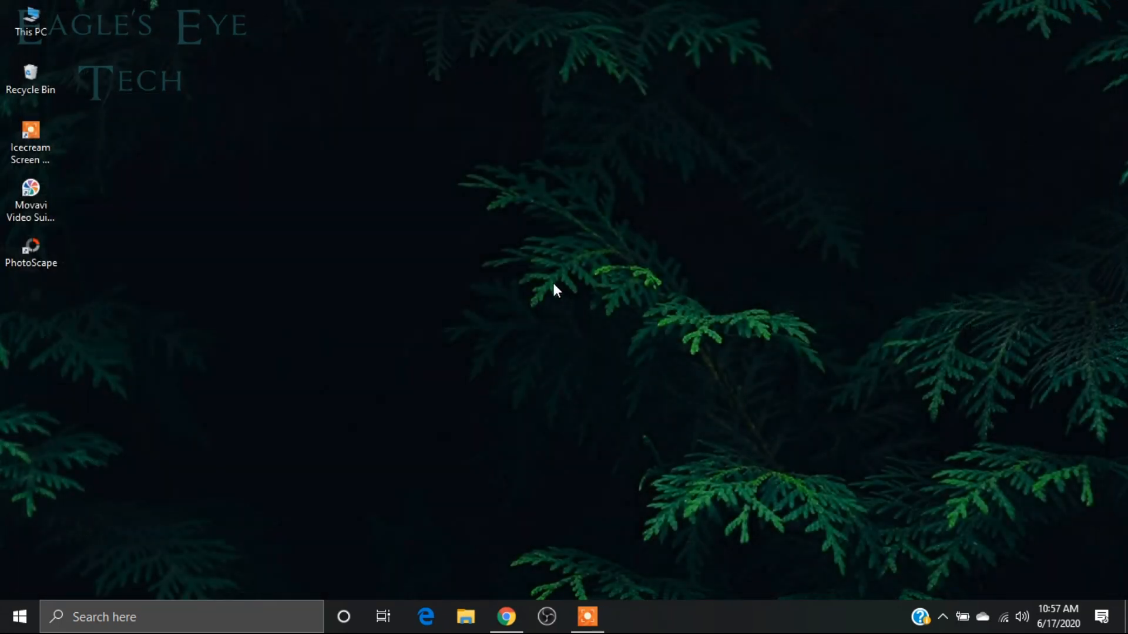
Step: Open Computer Management for This PC and display its Services list under Services and Applications
{"action": "left_click", "coordinate": [553, 284]}
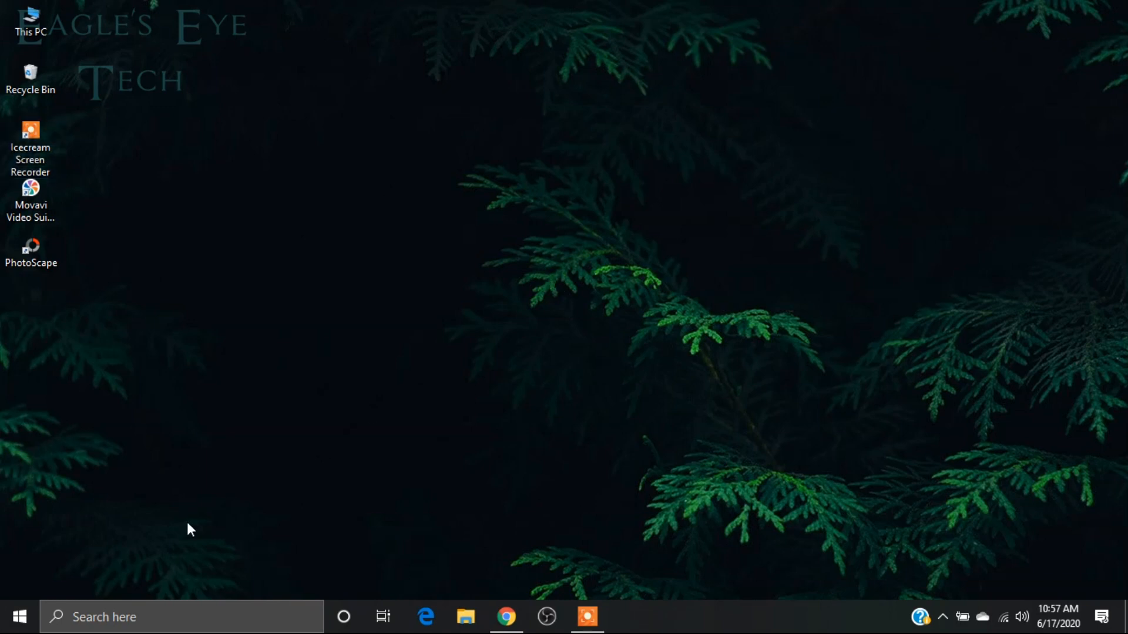
{"action": "right_click", "coordinate": [28, 29]}
{"action": "left_click", "coordinate": [71, 68]}
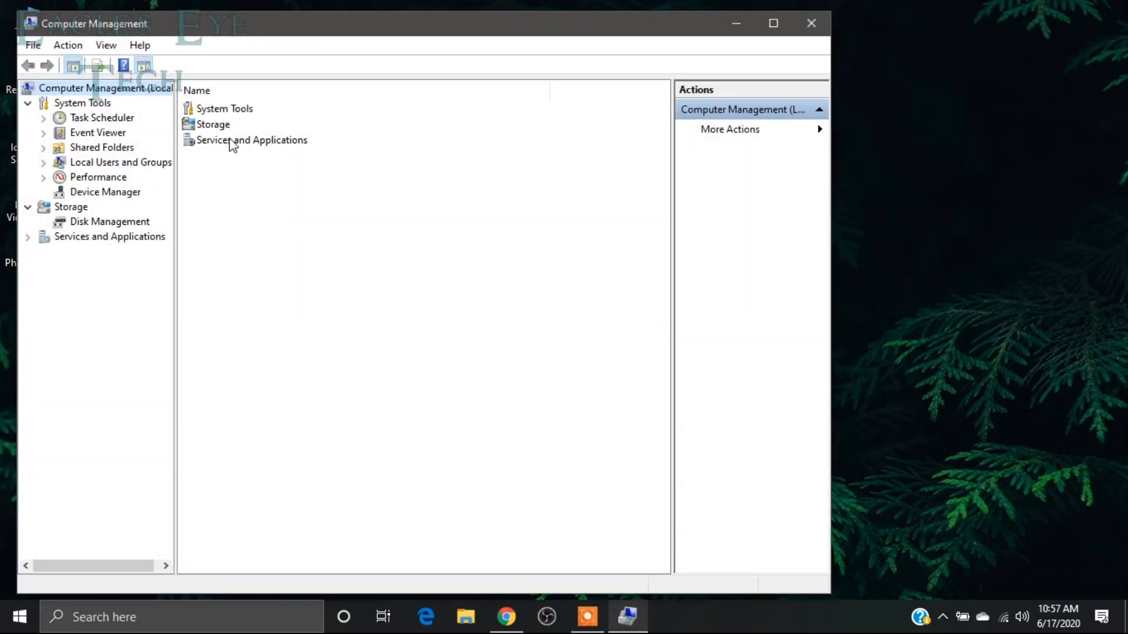
{"action": "double_click", "coordinate": [232, 143]}
{"action": "double_click", "coordinate": [228, 109]}
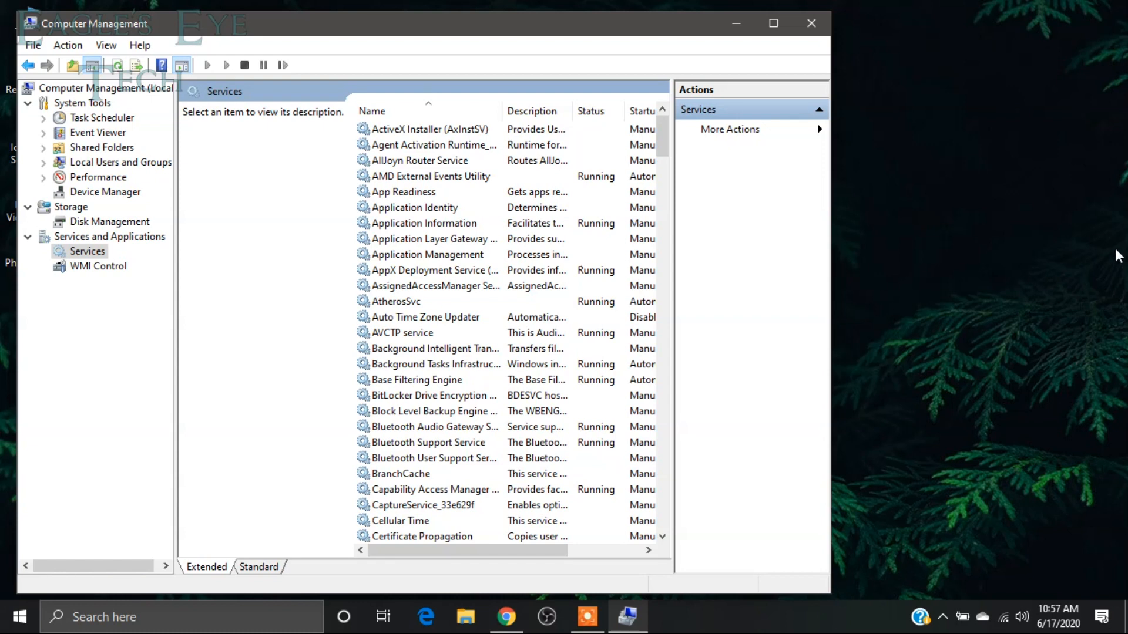
Step: Launch the standalone Services console by running services.msc
{"action": "key", "text": "super+r"}
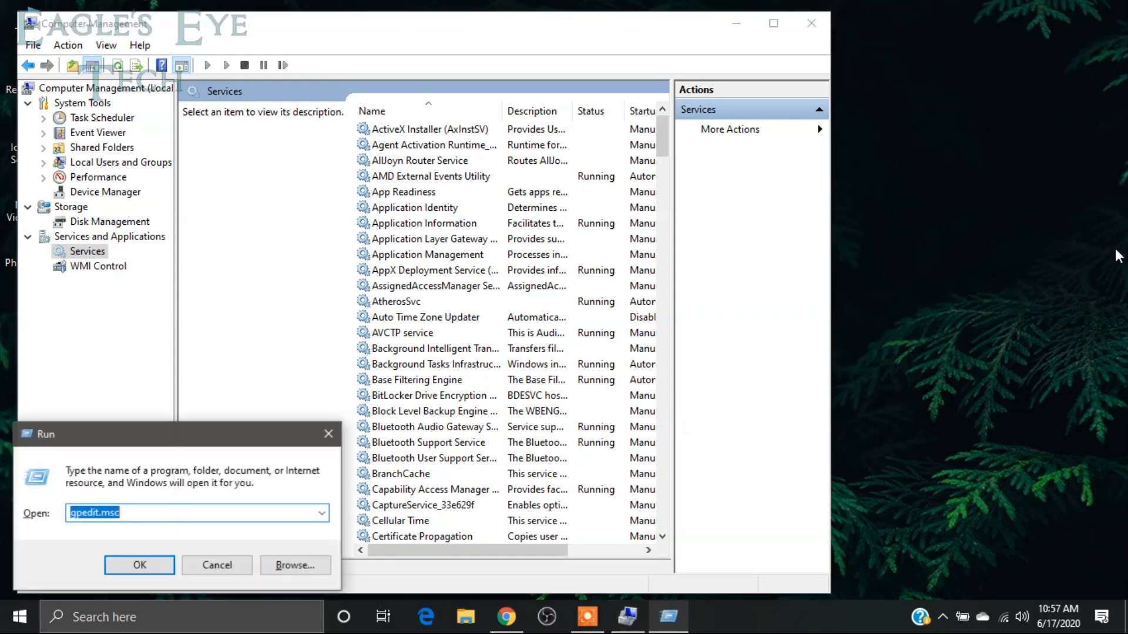
{"action": "left_click", "coordinate": [639, 413]}
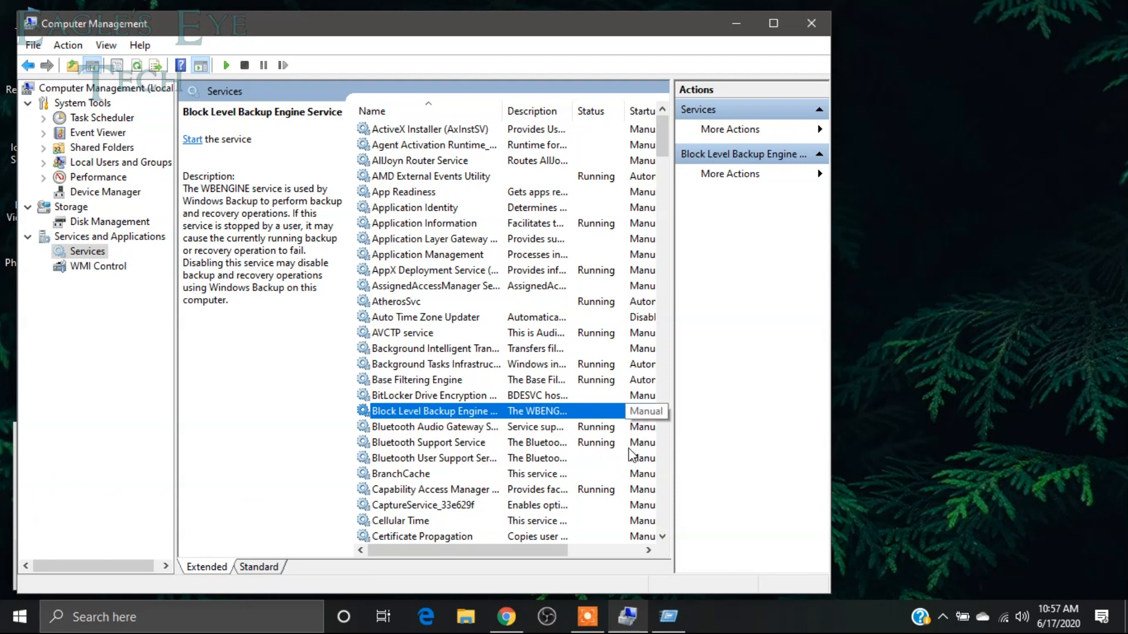
{"action": "left_click", "coordinate": [669, 616]}
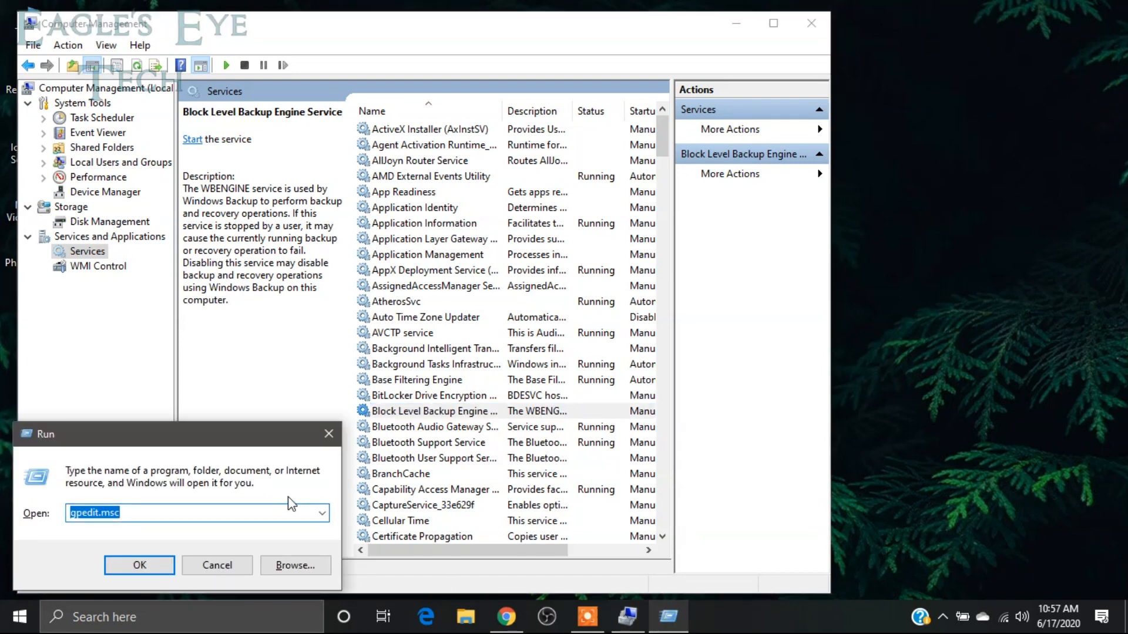
{"action": "type", "text": "service"}
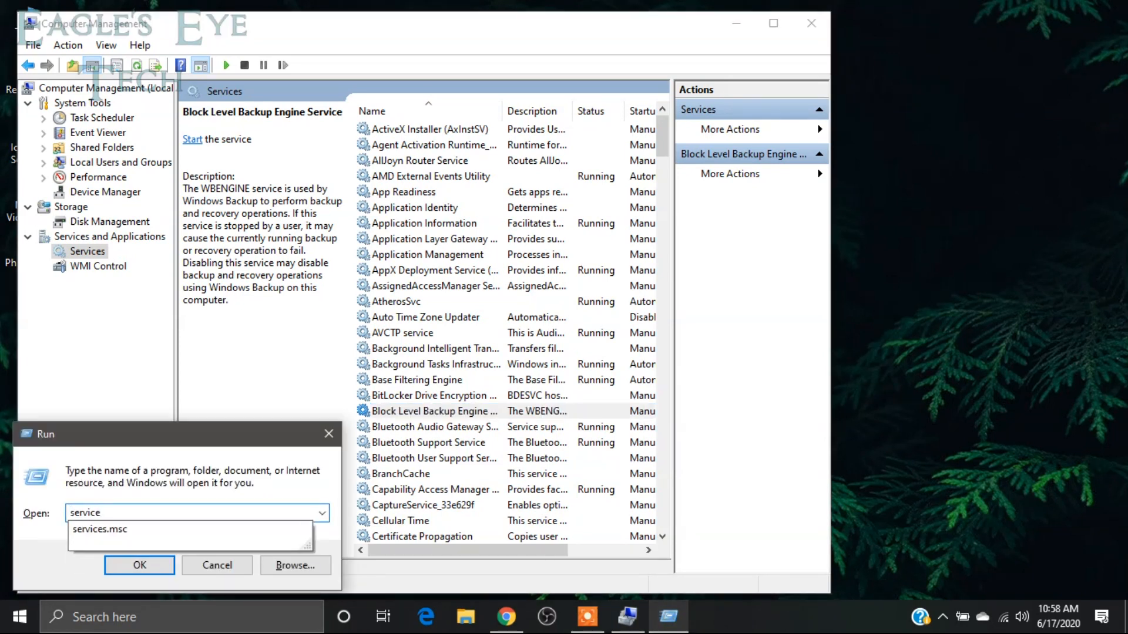
{"action": "type", "text": "s.msc"}
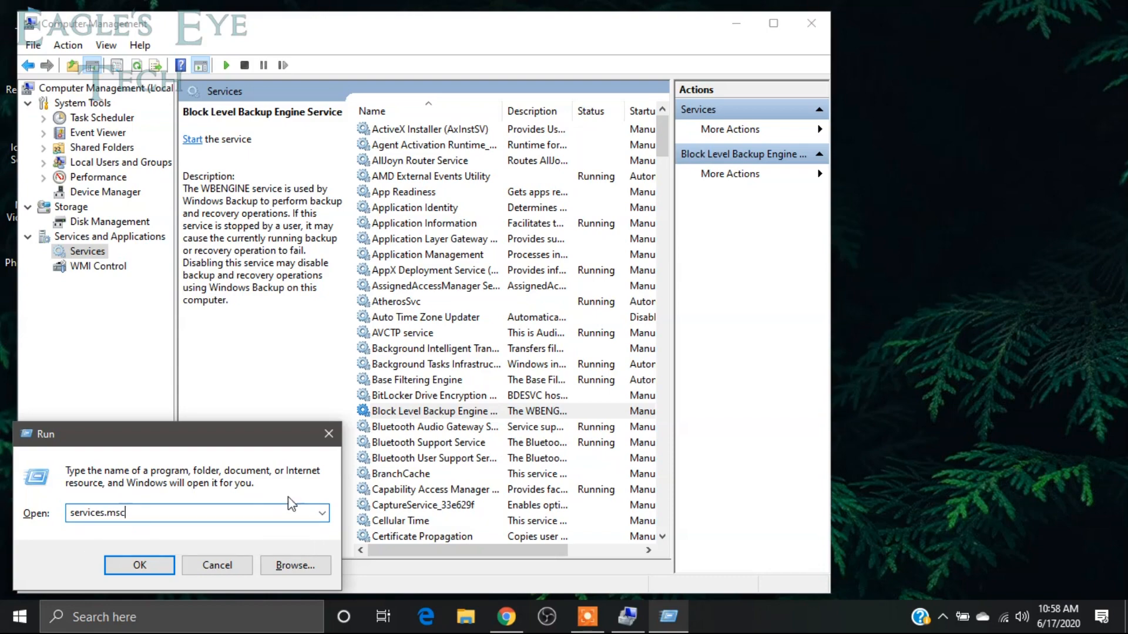
{"action": "key", "text": "Return"}
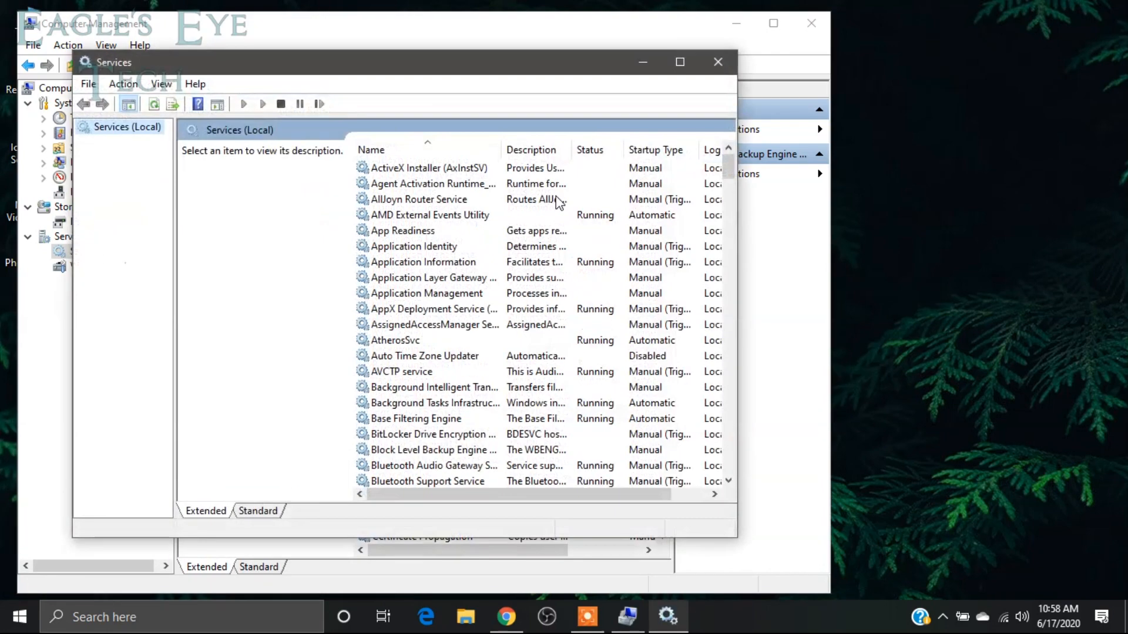
Step: Close the Computer Management window and maximize the Services window
{"action": "left_click_drag", "start_coordinate": [583, 57], "coordinate": [963, 52]}
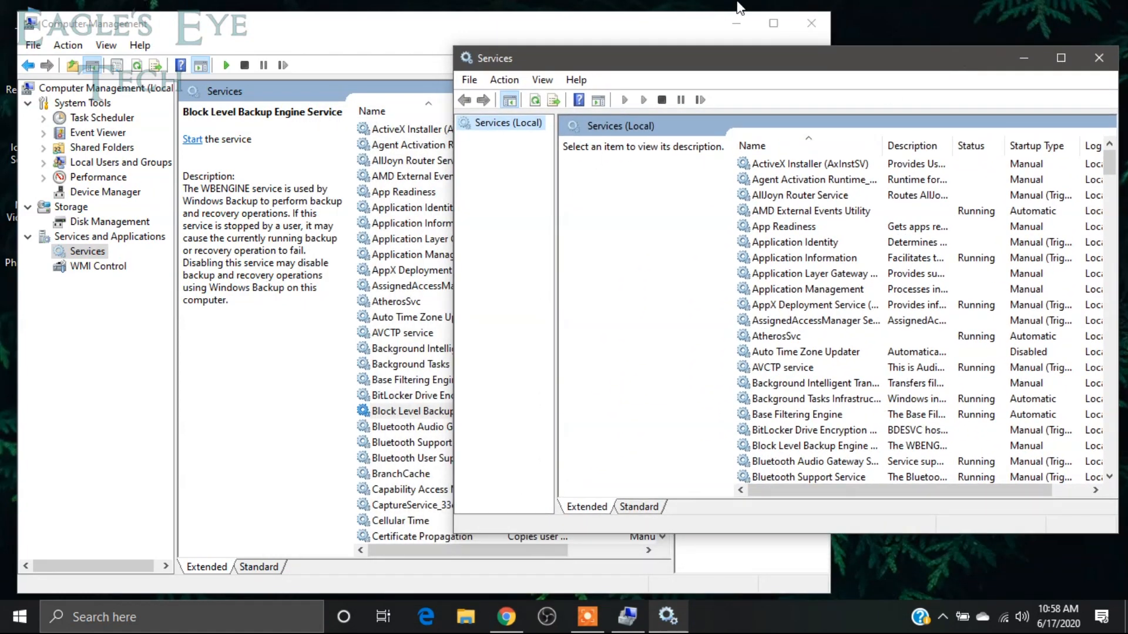
{"action": "left_click", "coordinate": [816, 22]}
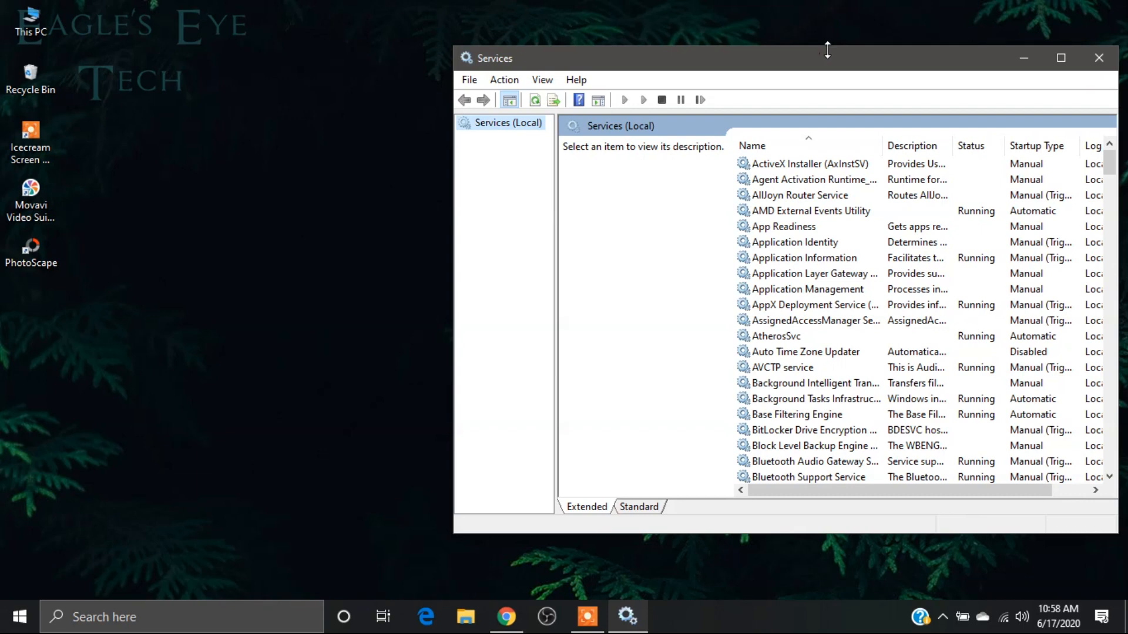
{"action": "left_click_drag", "start_coordinate": [878, 63], "coordinate": [590, 78]}
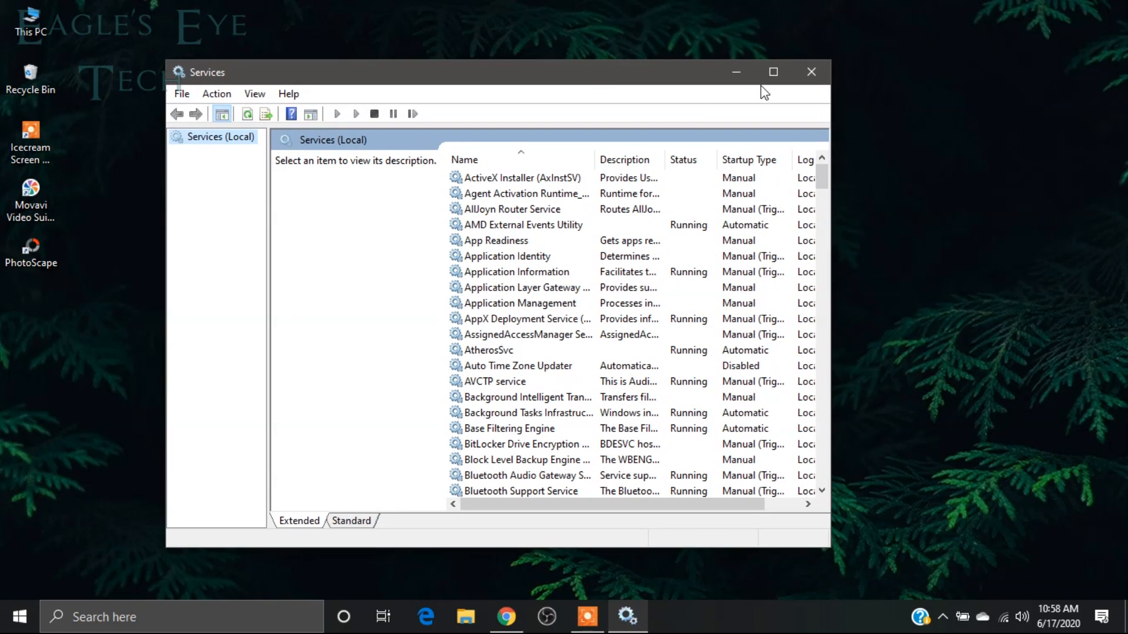
{"action": "left_click", "coordinate": [773, 73]}
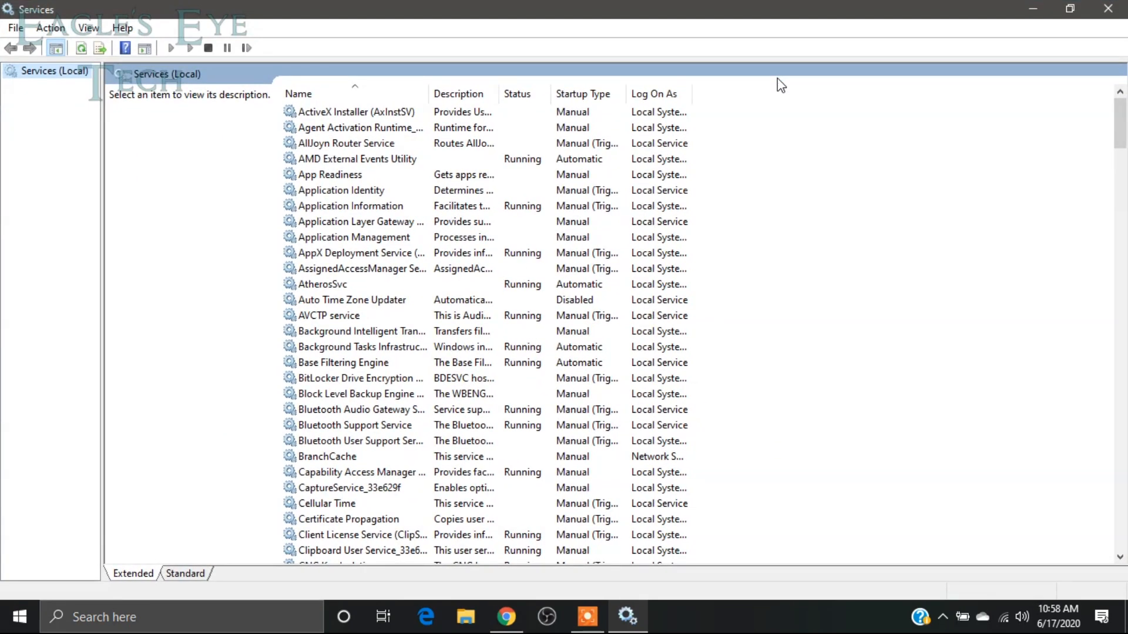
Step: Open the properties of the Windows Update service and stop the service
{"action": "left_click_drag", "start_coordinate": [1119, 141], "coordinate": [1097, 536]}
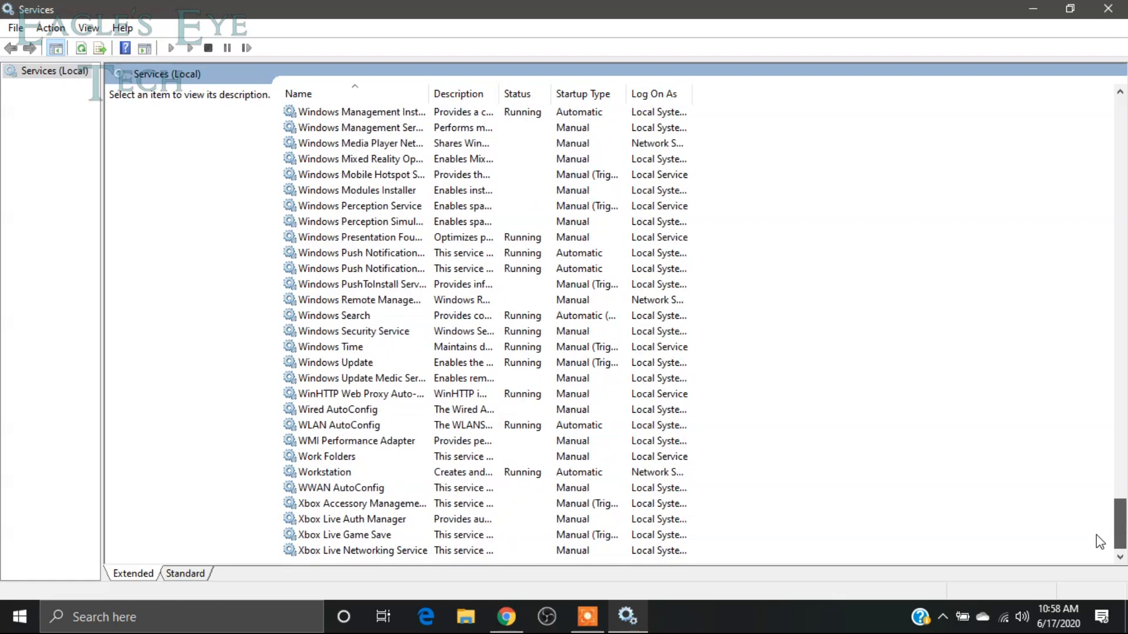
{"action": "double_click", "coordinate": [373, 363]}
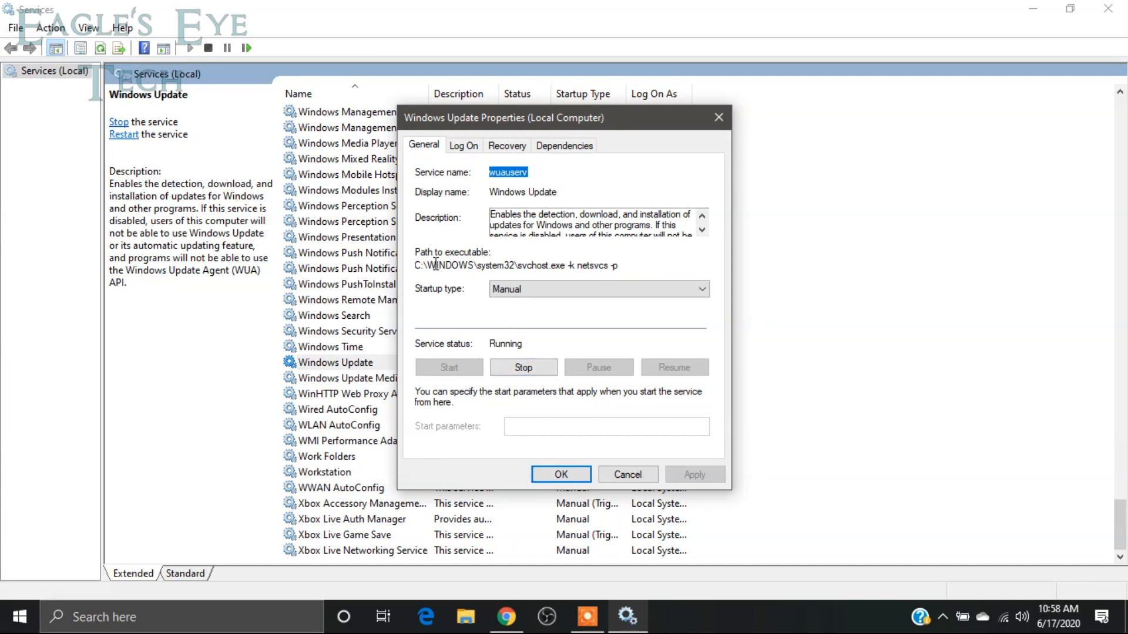
{"action": "left_click", "coordinate": [533, 376]}
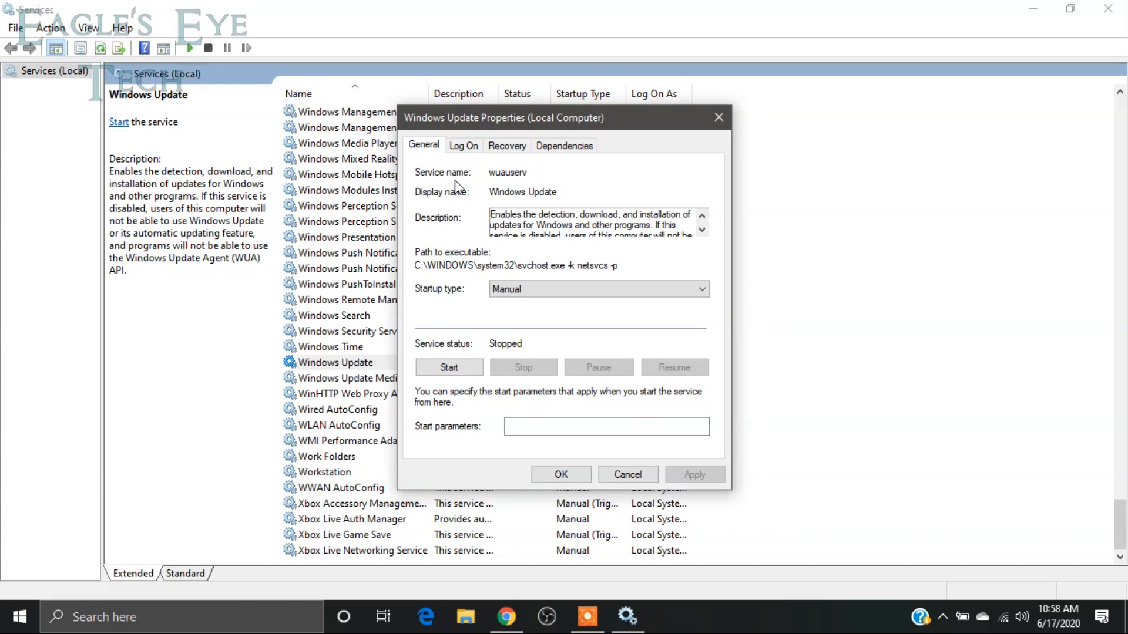
Step: Set the Windows Update service's startup type to Disabled, apply the change, and close the Services console
{"action": "left_click", "coordinate": [542, 291]}
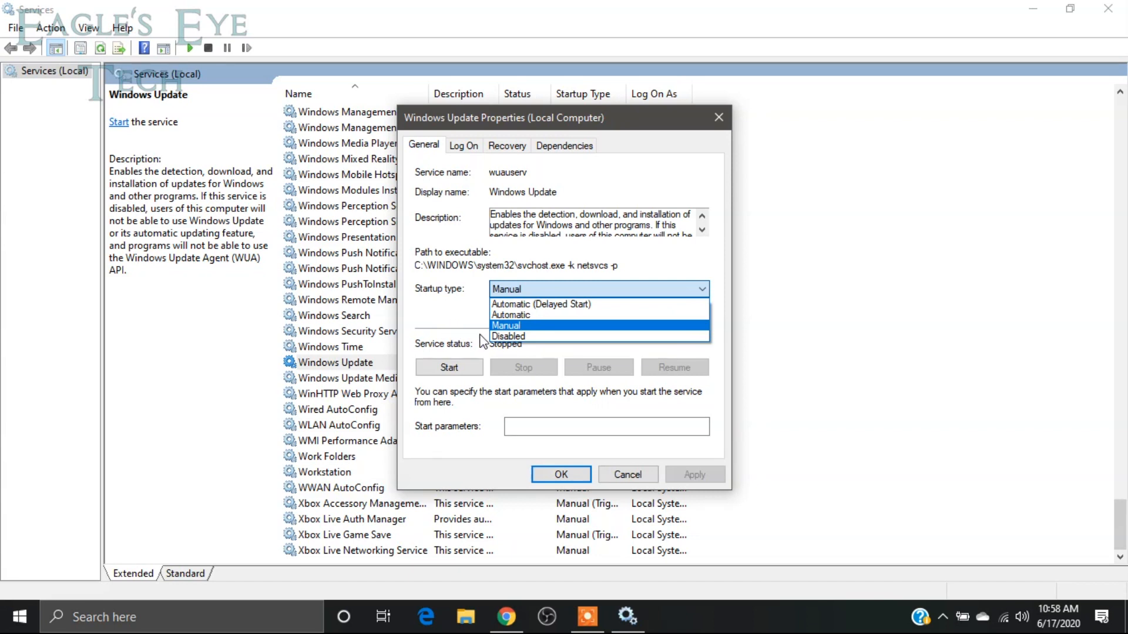
{"action": "left_click", "coordinate": [524, 337]}
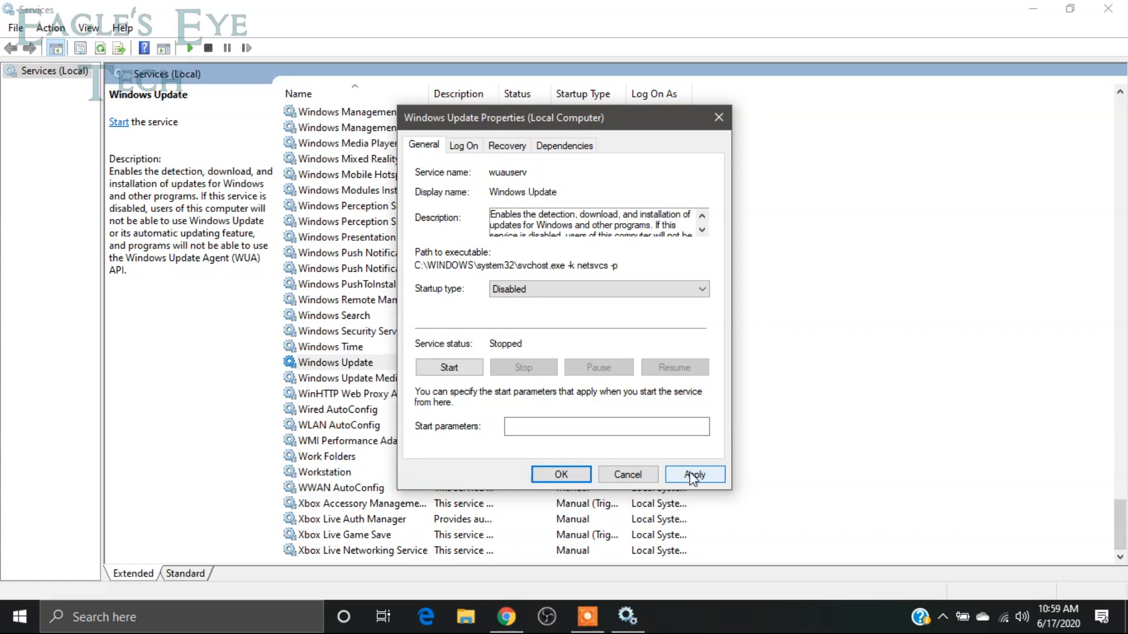
{"action": "left_click", "coordinate": [693, 476]}
{"action": "left_click", "coordinate": [562, 474]}
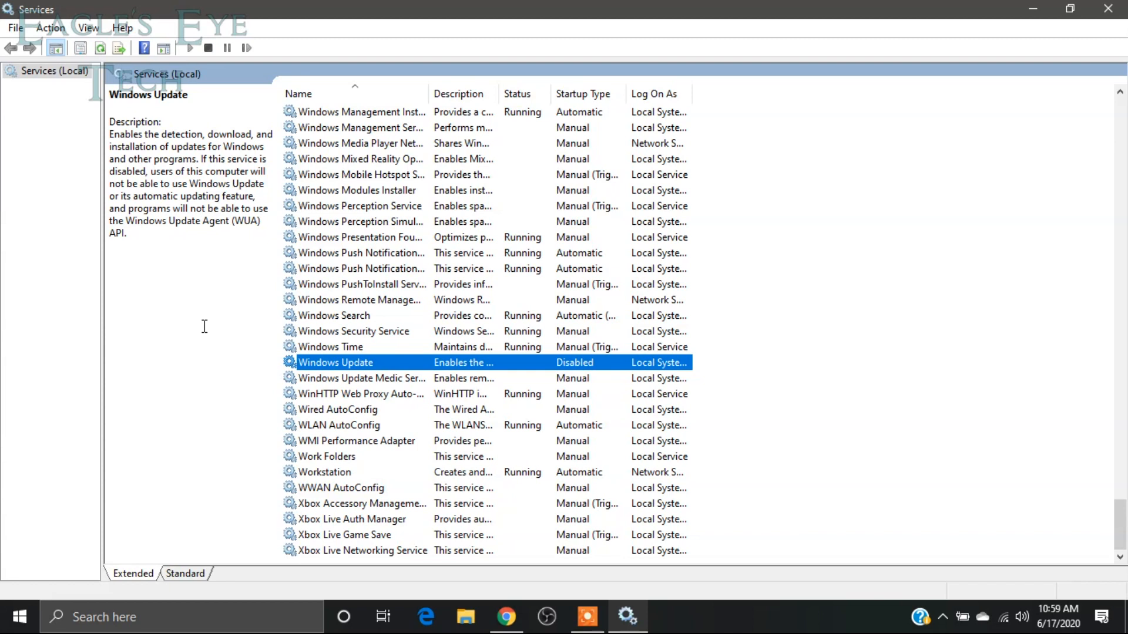
{"action": "left_click", "coordinate": [1108, 8]}
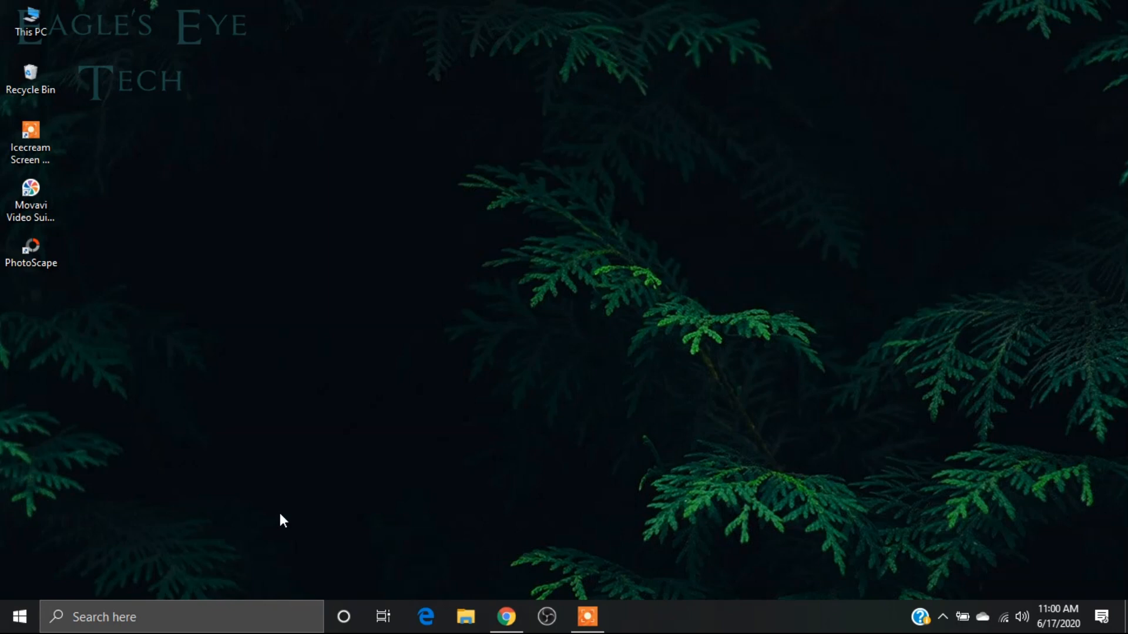
Step: Launch the Local Group Policy Editor by running gpedit.msc and maximize its window
{"action": "key", "text": "super+r"}
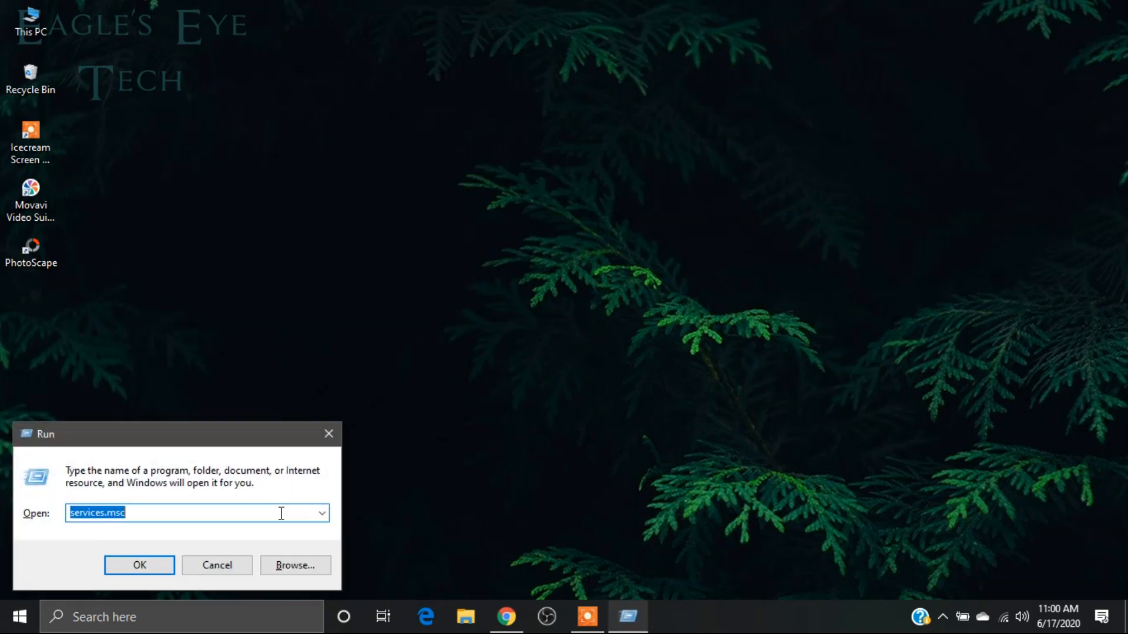
{"action": "type", "text": "gped"}
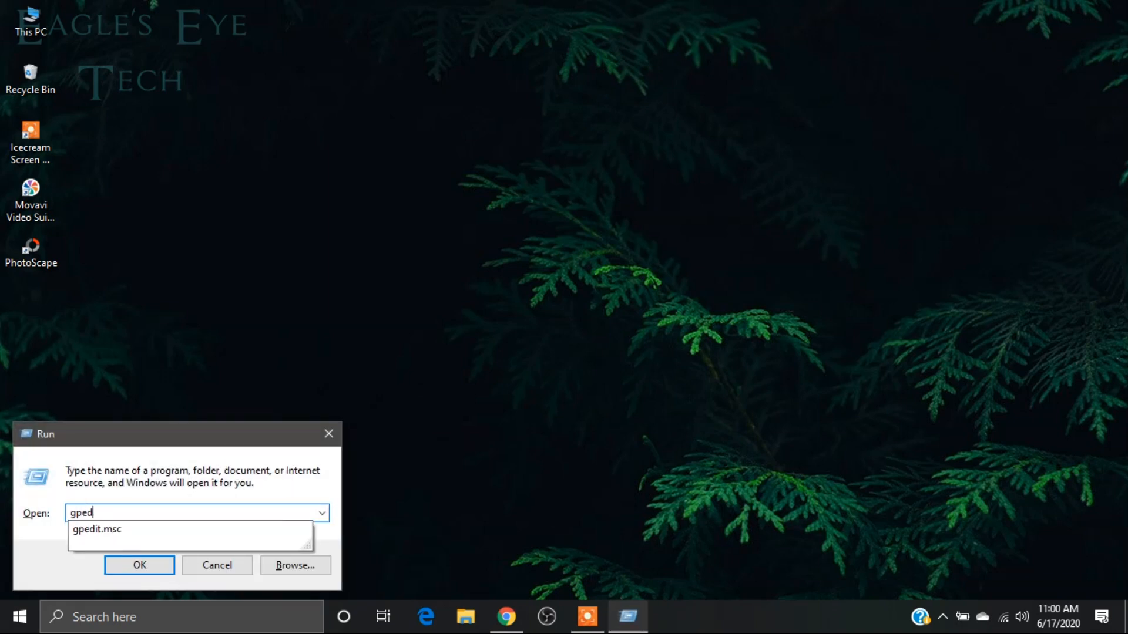
{"action": "type", "text": "it.msc"}
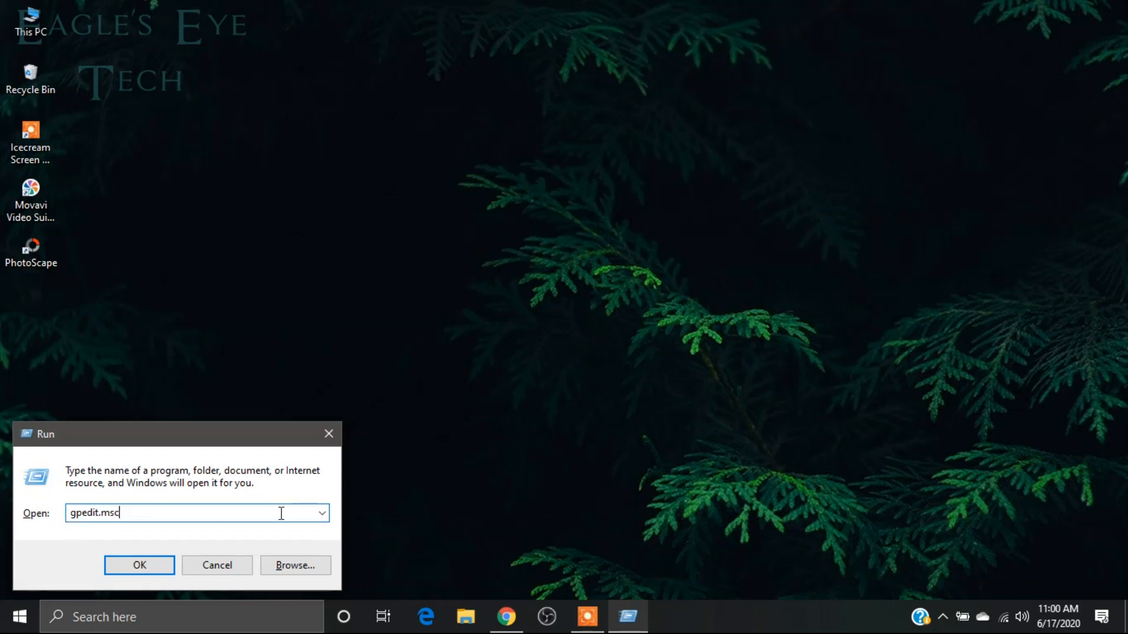
{"action": "key", "text": "Return"}
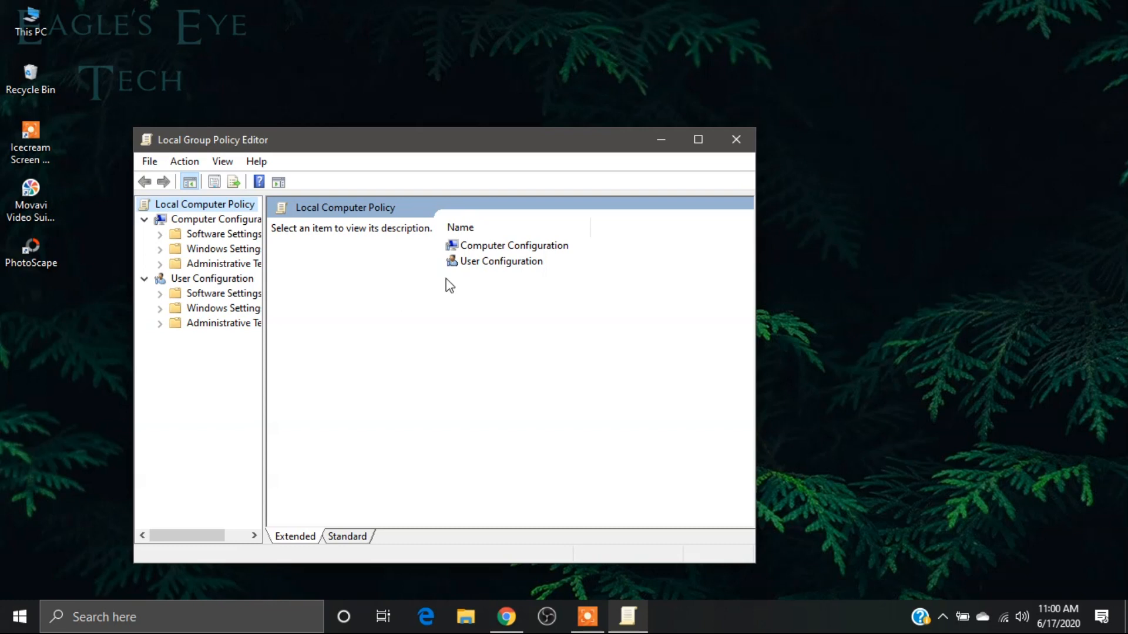
{"action": "left_click", "coordinate": [701, 138]}
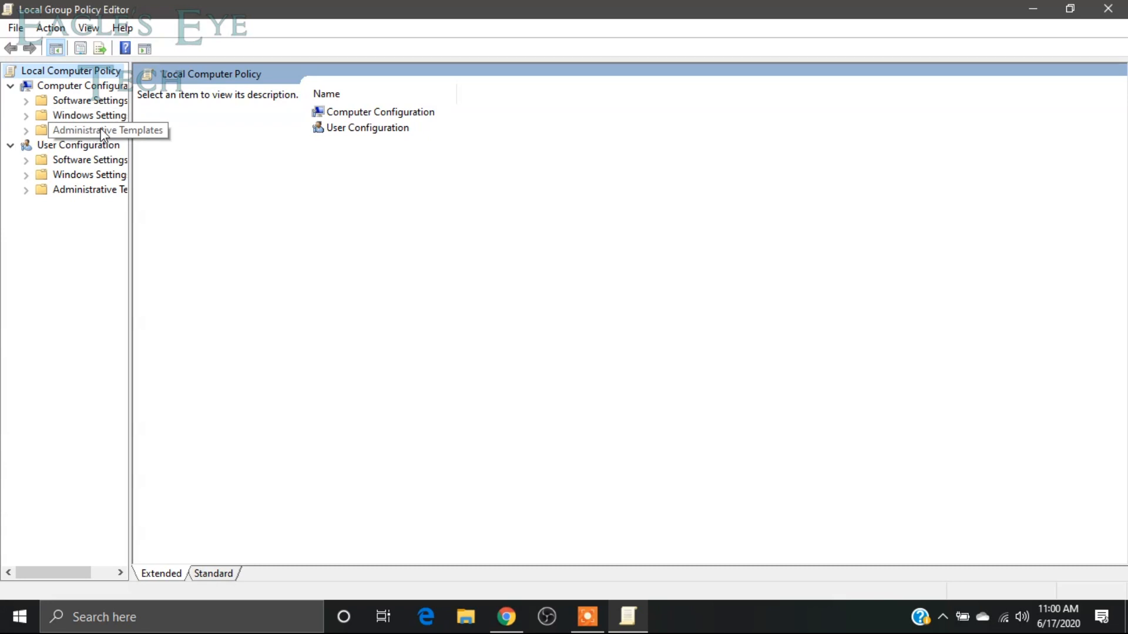
Step: Widen the policy tree and open the Windows Update folder under Computer Configuration > Administrative Templates > Windows Components
{"action": "left_click_drag", "start_coordinate": [130, 145], "coordinate": [208, 162]}
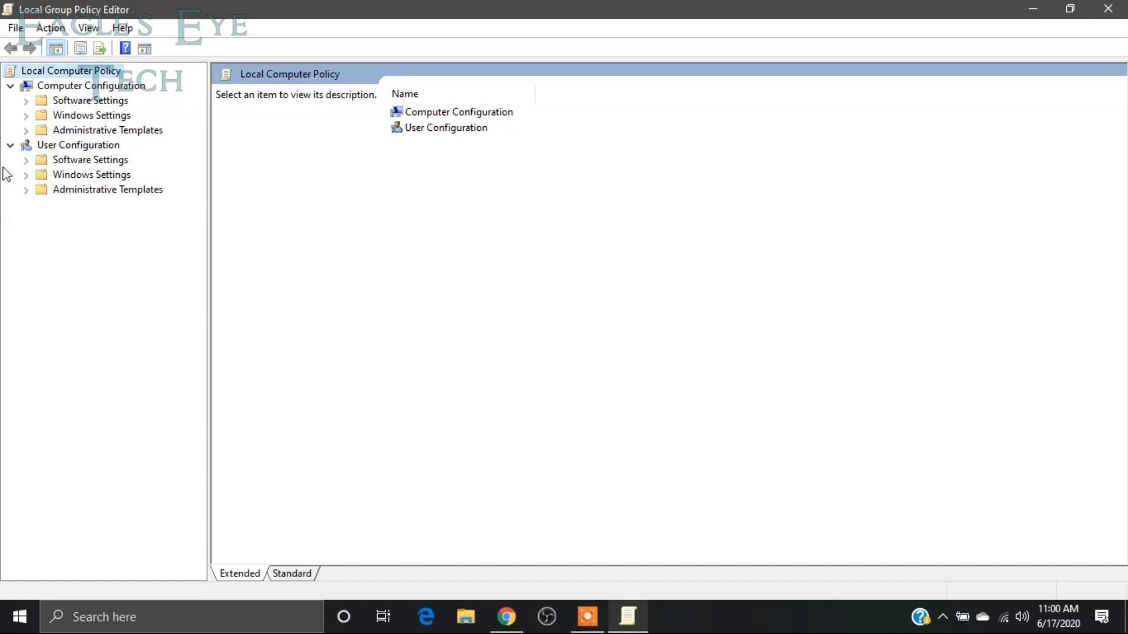
{"action": "left_click", "coordinate": [30, 132]}
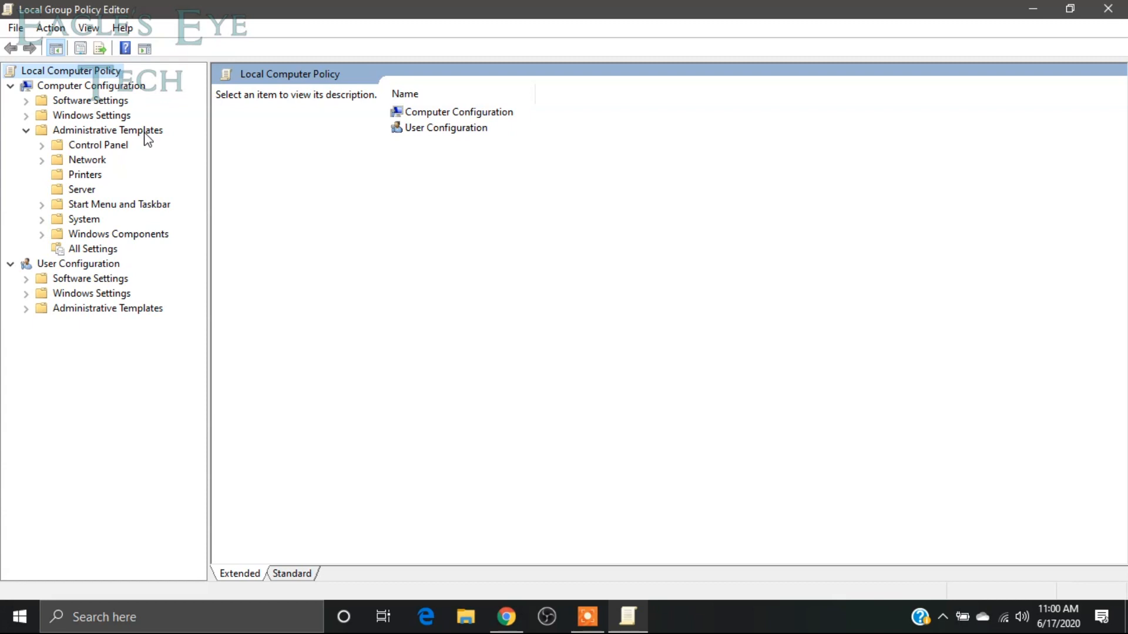
{"action": "left_click", "coordinate": [42, 235]}
{"action": "left_click_drag", "start_coordinate": [196, 213], "coordinate": [196, 482]}
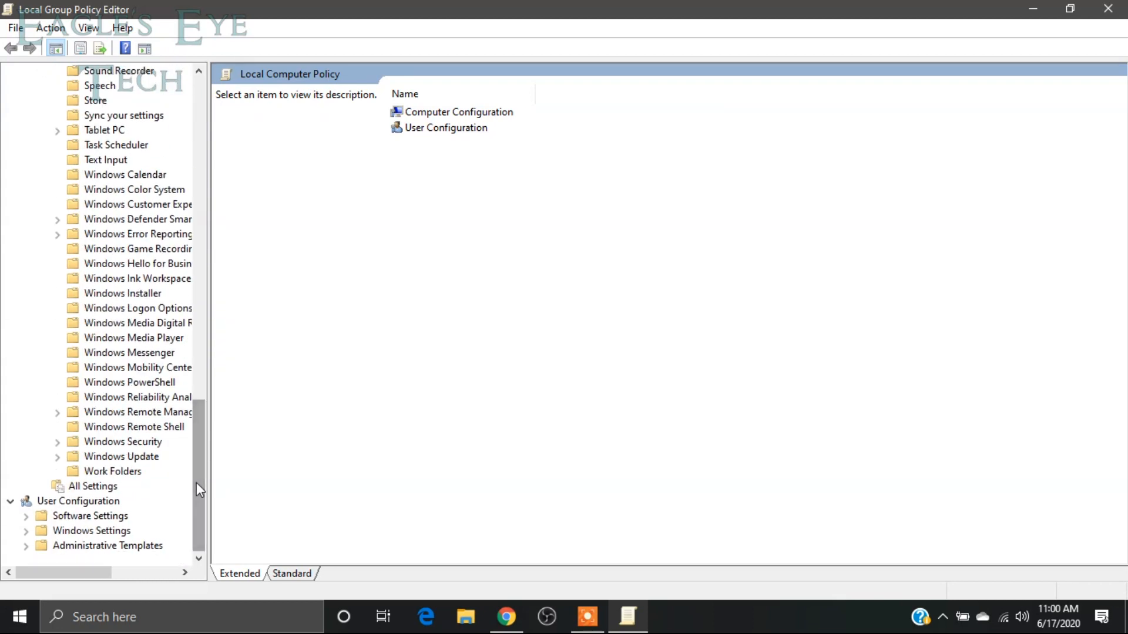
{"action": "double_click", "coordinate": [122, 458]}
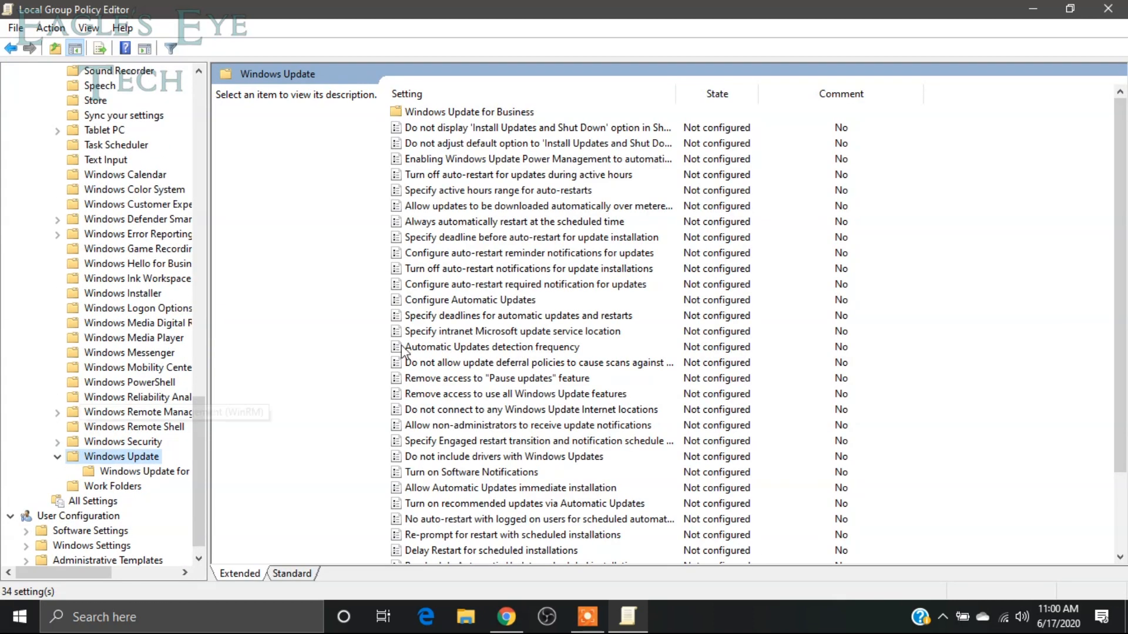
Step: Open the Configure Automatic Updates policy and examine the automatic updating options offered when it is enabled
{"action": "mouse_move", "coordinate": [1122, 241]}
{"action": "left_mouse_down"}
{"action": "mouse_move", "coordinate": [1121, 262]}
{"action": "mouse_move", "coordinate": [1122, 251]}
{"action": "left_mouse_up"}
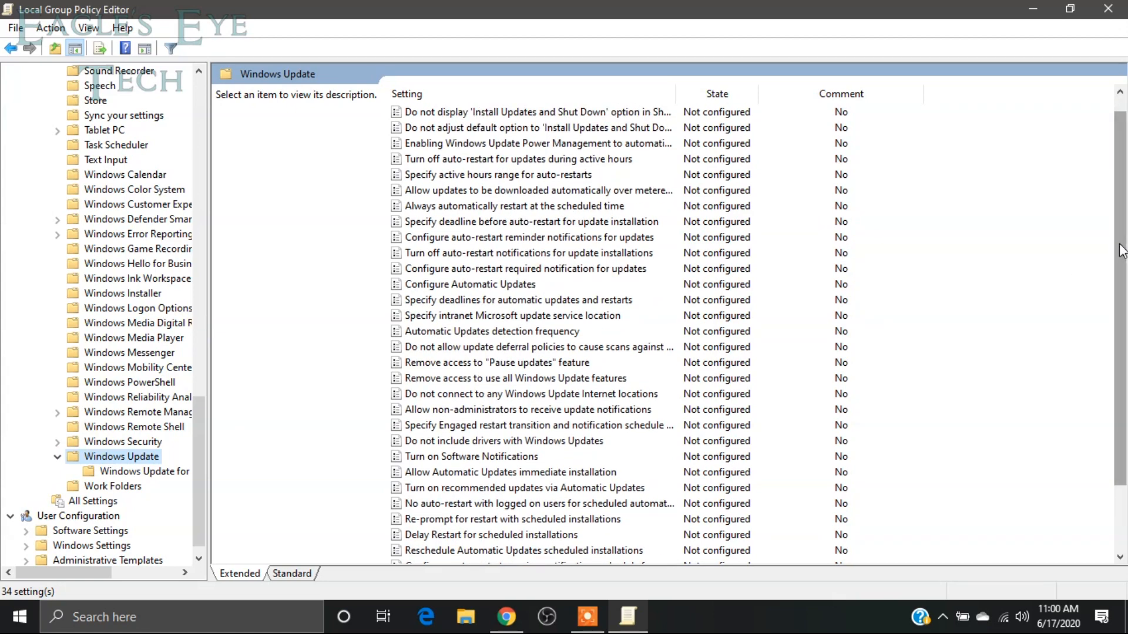
{"action": "double_click", "coordinate": [473, 285]}
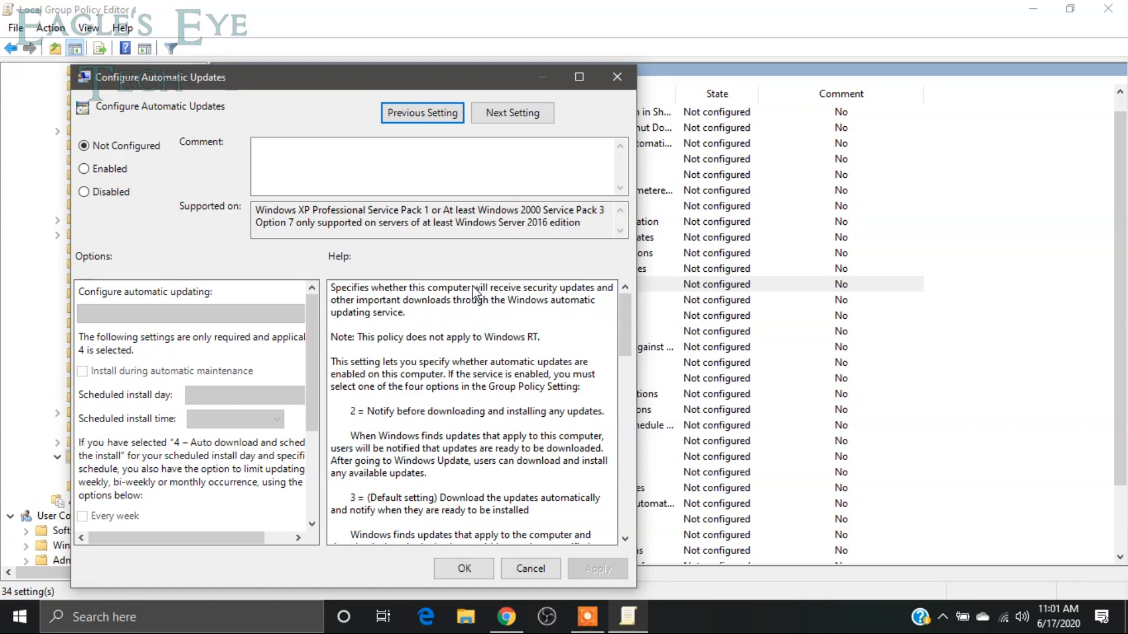
{"action": "left_click", "coordinate": [86, 194]}
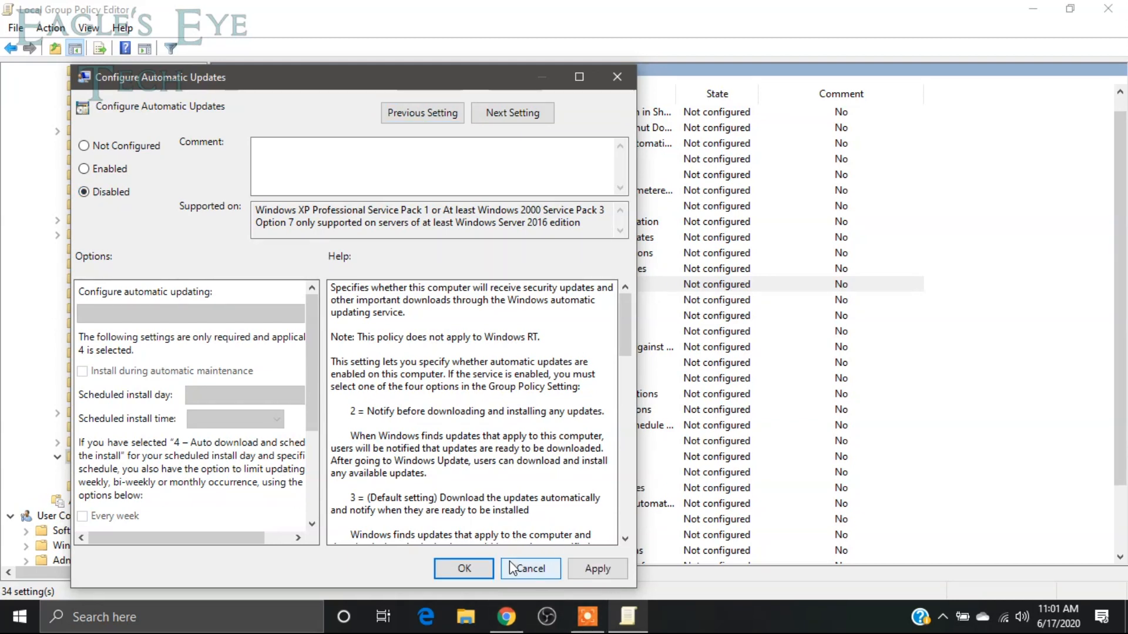
{"action": "left_click", "coordinate": [86, 169]}
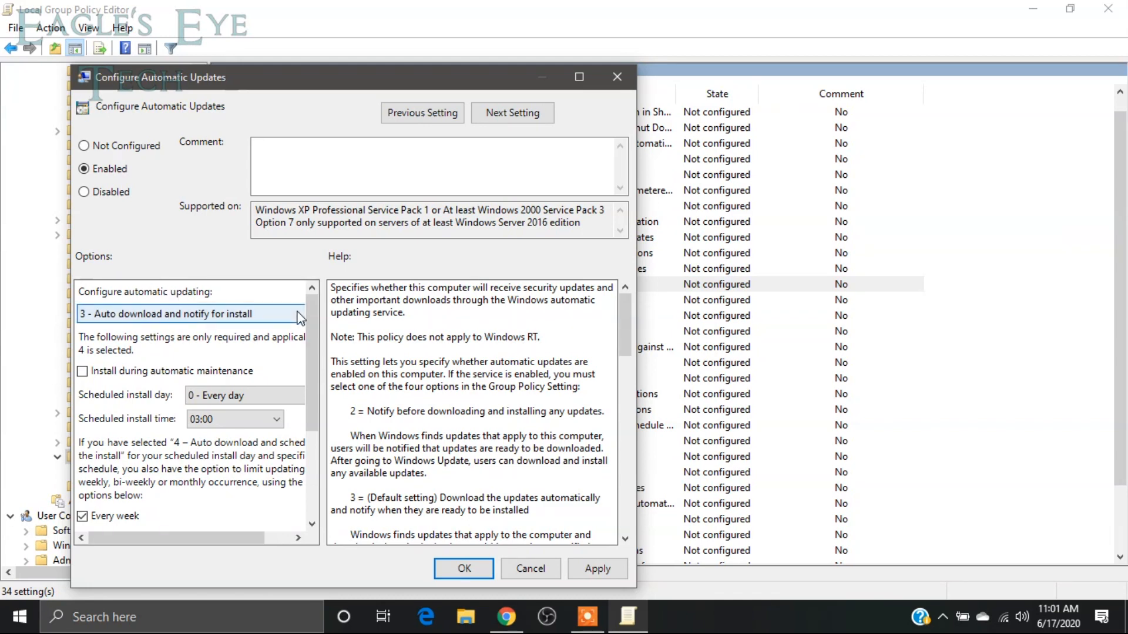
{"action": "left_click", "coordinate": [265, 316]}
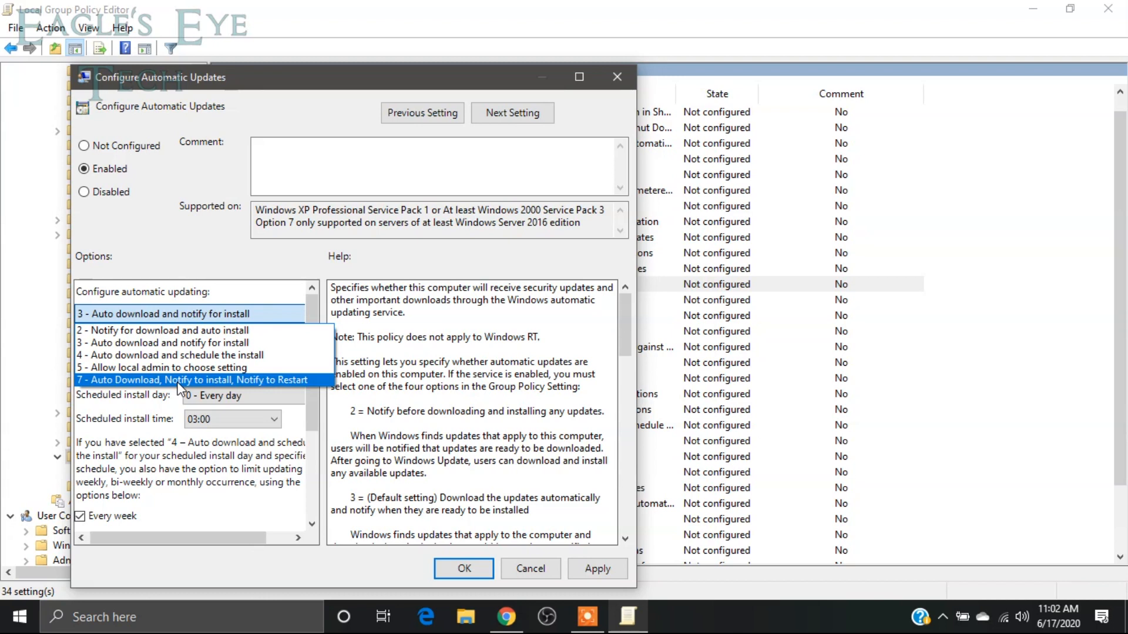
Step: Set the Configure Automatic Updates policy to Disabled, apply it, and close the Local Group Policy Editor
{"action": "left_click", "coordinate": [89, 194]}
{"action": "left_click", "coordinate": [87, 197]}
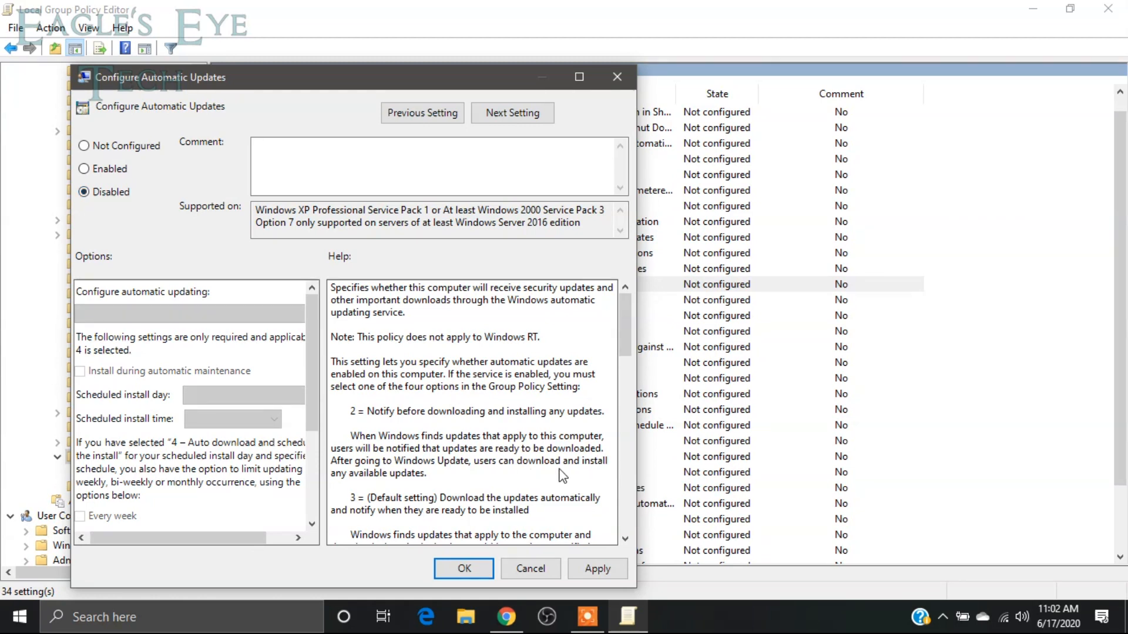
{"action": "left_click", "coordinate": [597, 570]}
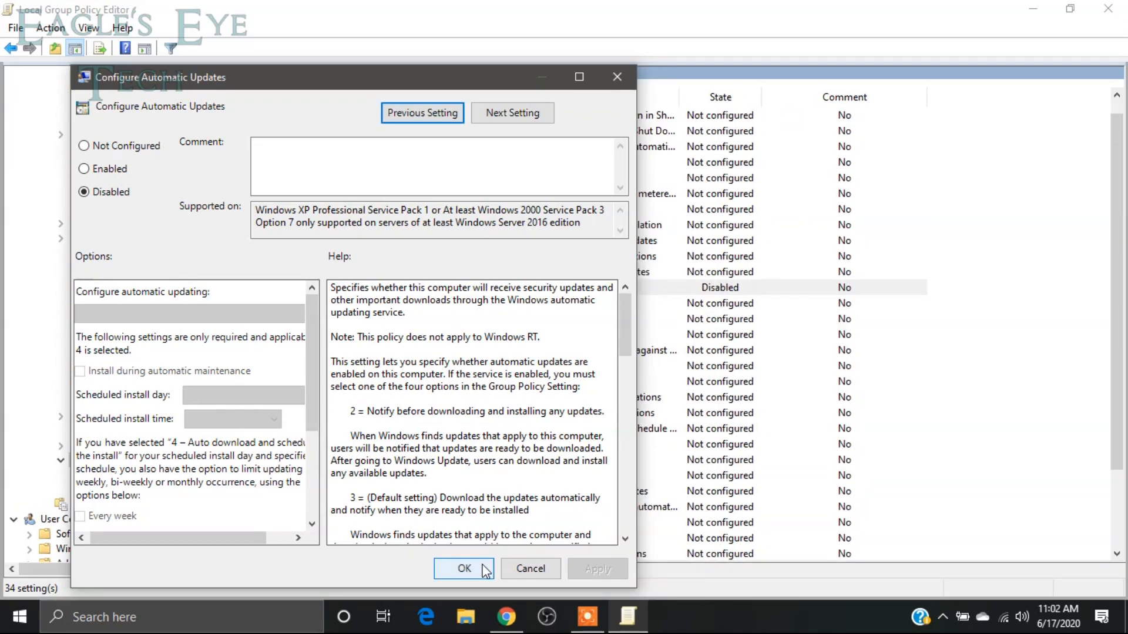
{"action": "left_click", "coordinate": [463, 568]}
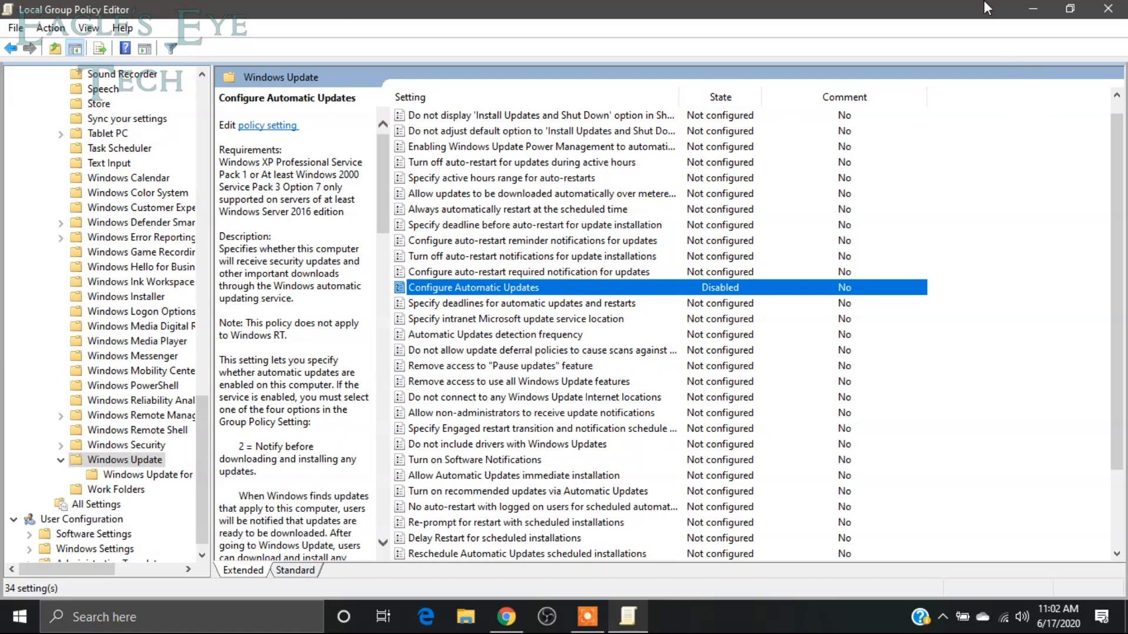
{"action": "left_click", "coordinate": [1107, 9]}
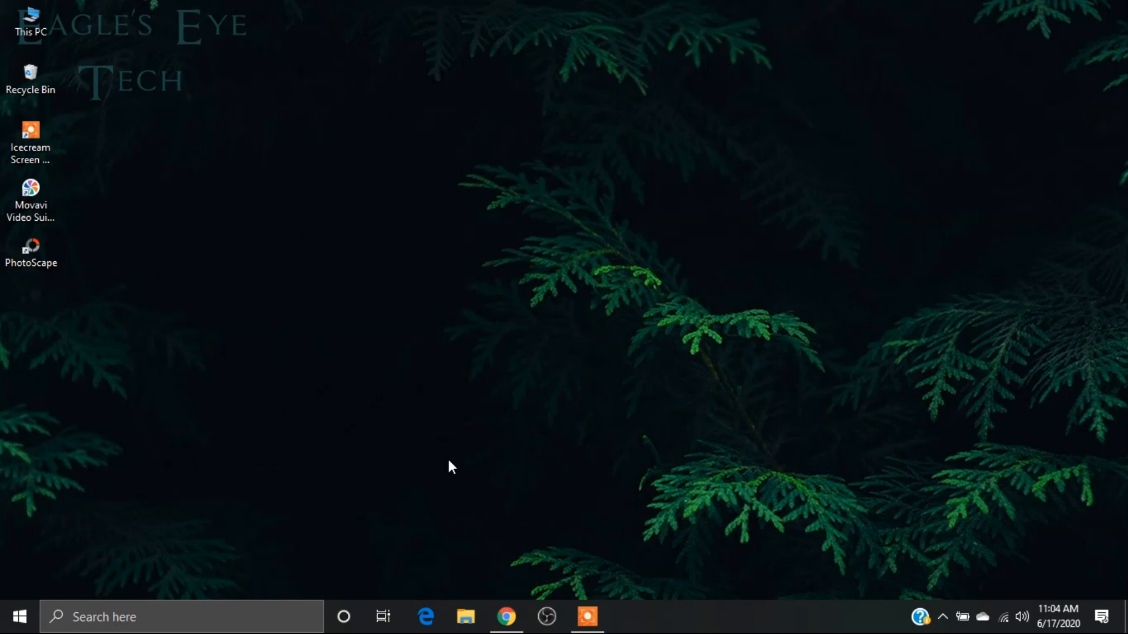
Step: Launch the Registry Editor by running regedit and allow it to make changes
{"action": "key", "text": "super+r"}
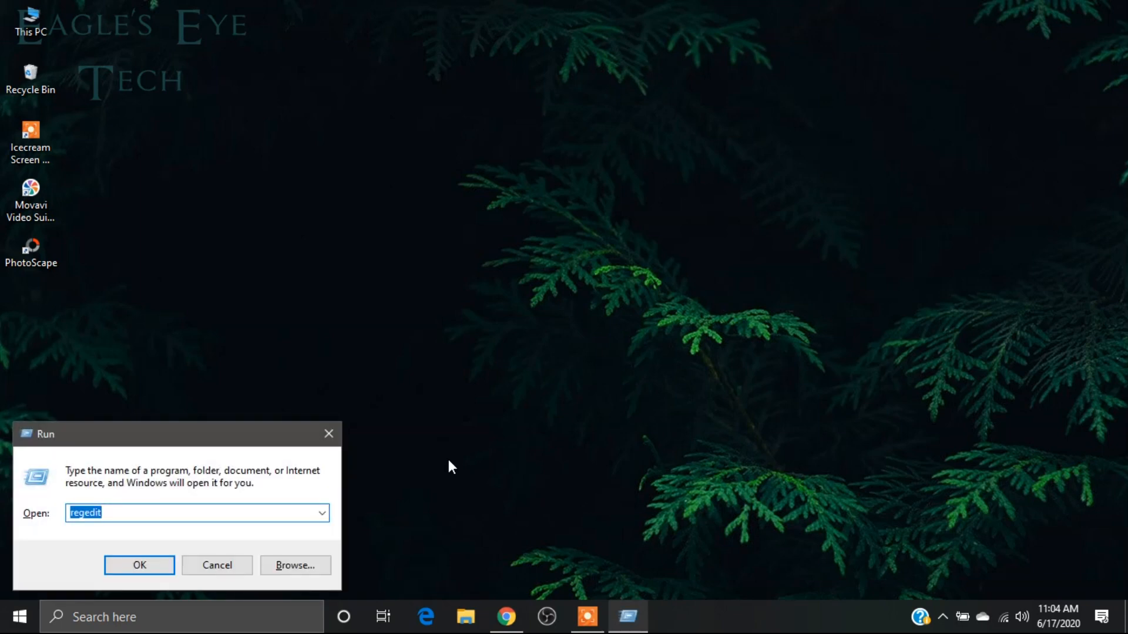
{"action": "type", "text": "reged"}
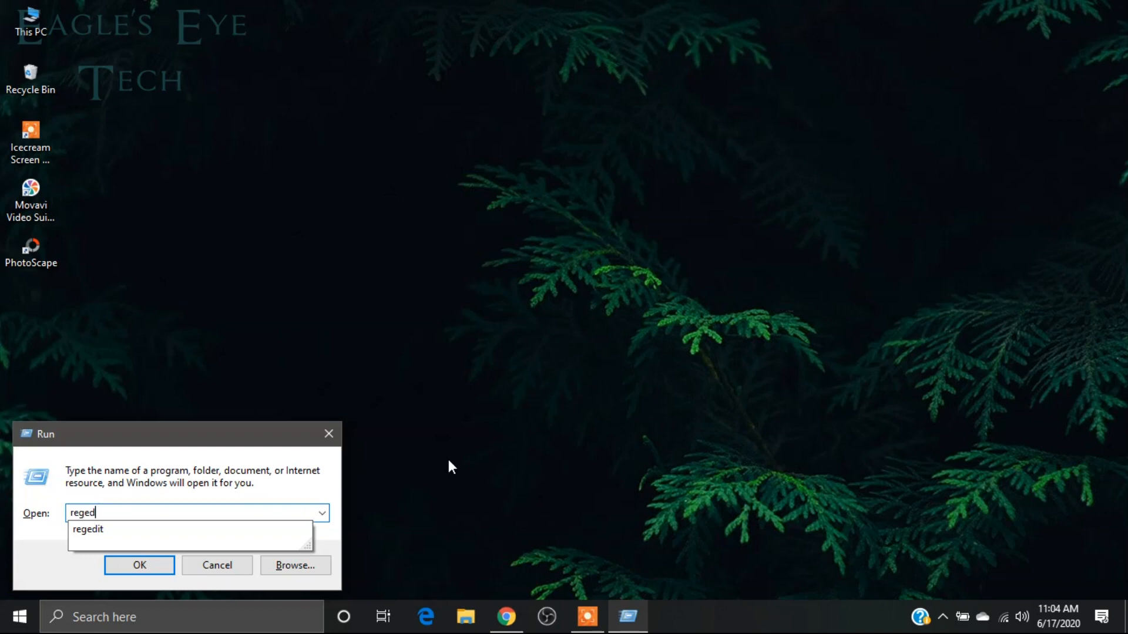
{"action": "type", "text": "it"}
{"action": "key", "text": "Return"}
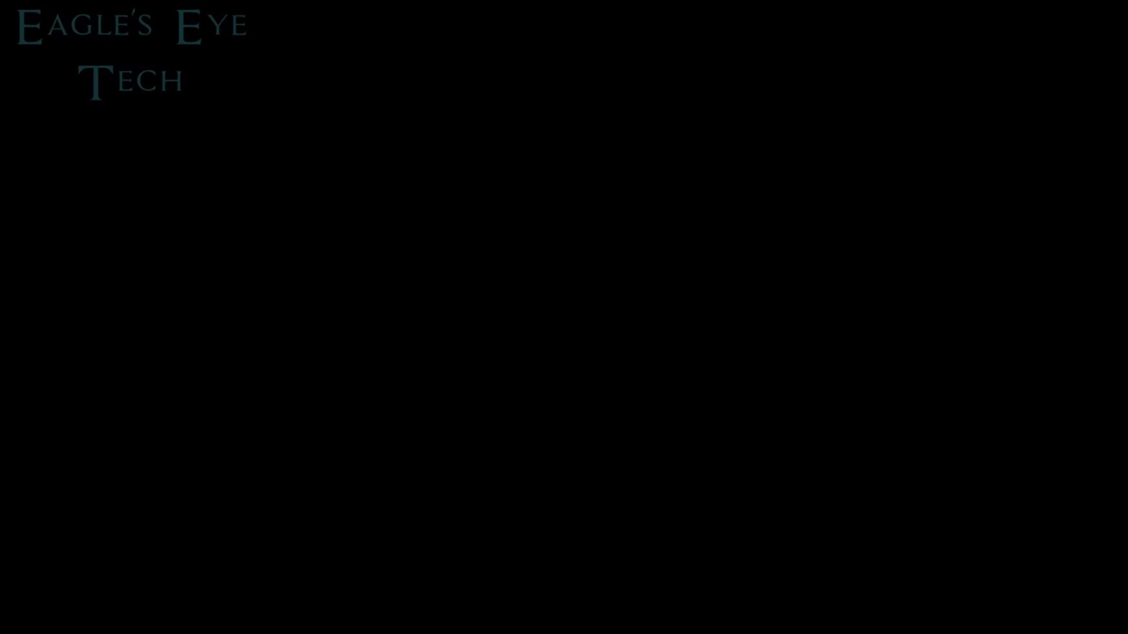
{"action": "left_click", "coordinate": [498, 421]}
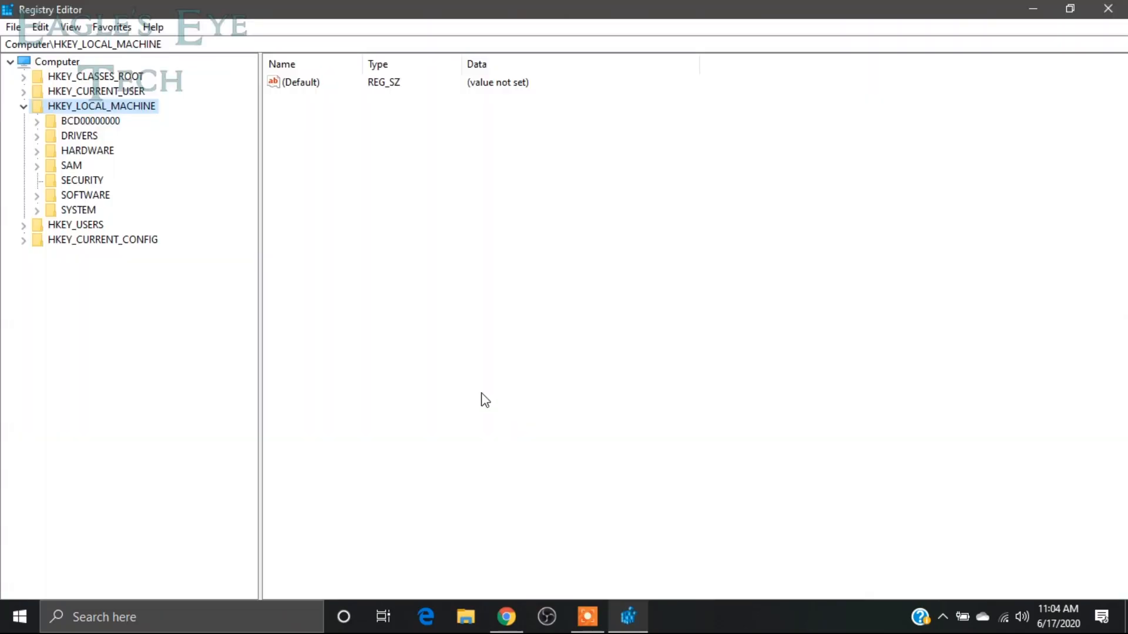
Step: Expand the registry tree down to HKEY_LOCAL_MACHINE\SOFTWARE\Policies\Microsoft\Windows
{"action": "left_click", "coordinate": [24, 105]}
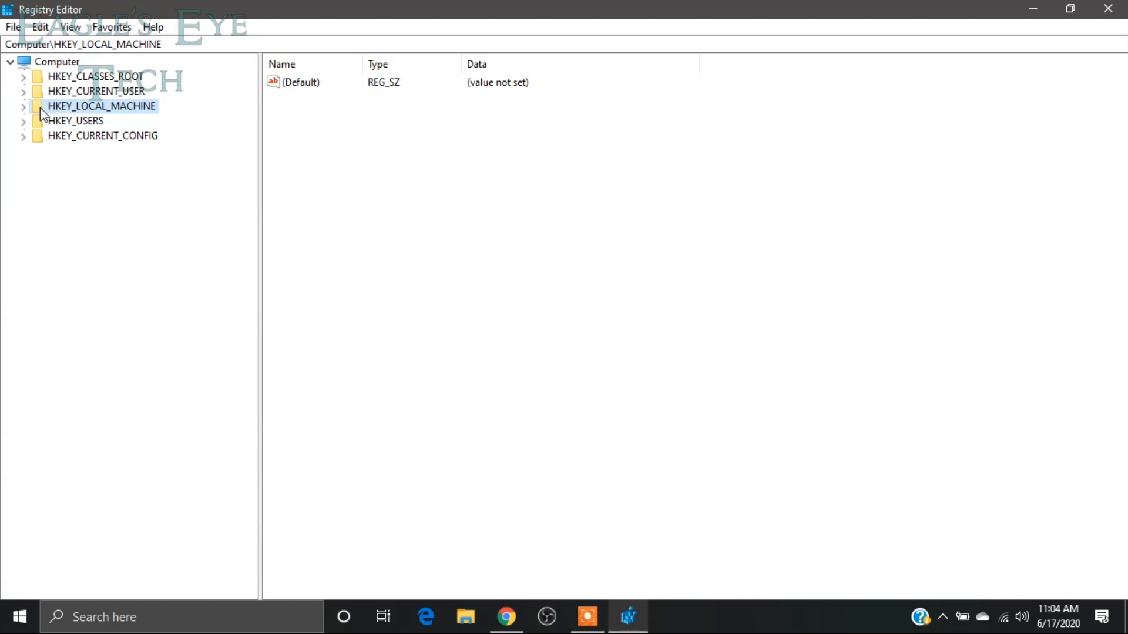
{"action": "left_click", "coordinate": [25, 108]}
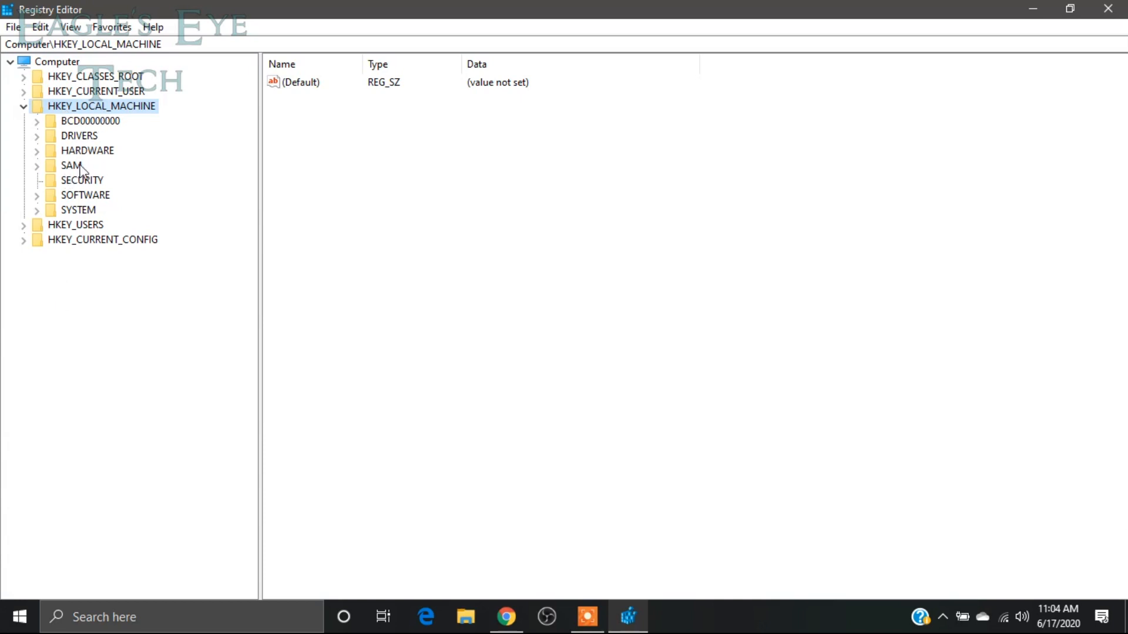
{"action": "left_click", "coordinate": [36, 196]}
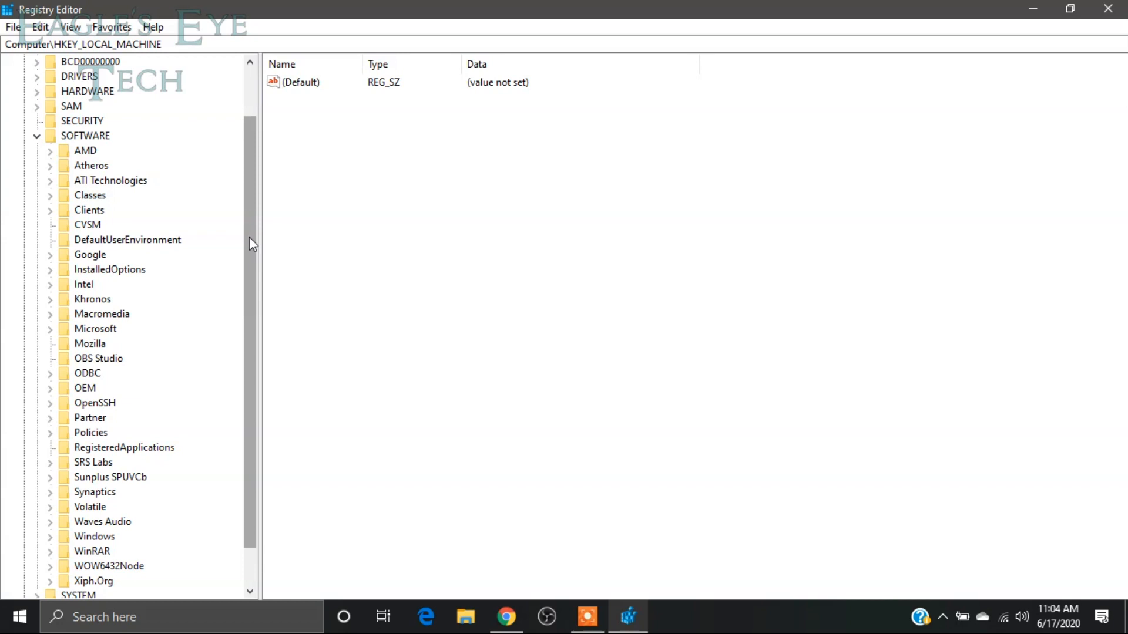
{"action": "left_click_drag", "start_coordinate": [249, 237], "coordinate": [249, 321]}
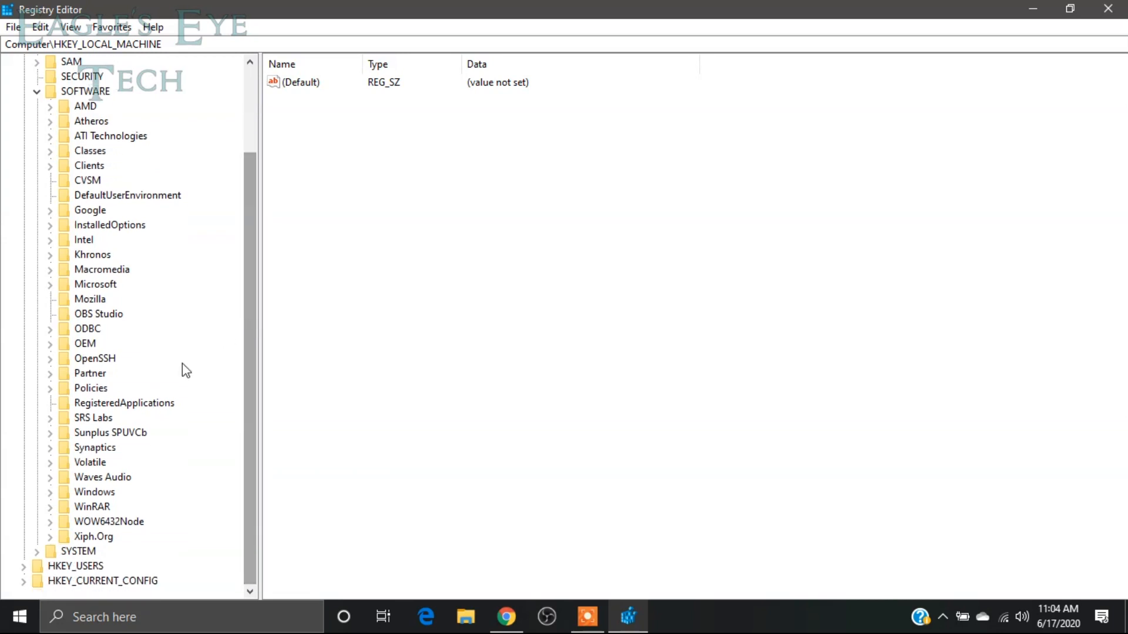
{"action": "left_click", "coordinate": [50, 388]}
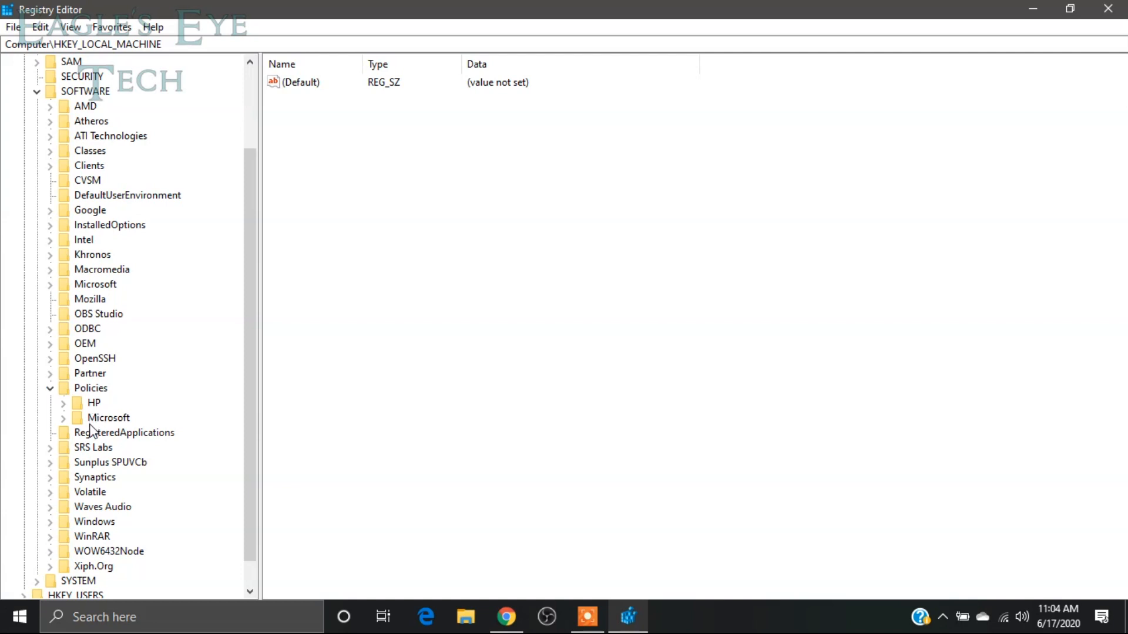
{"action": "left_click", "coordinate": [63, 418]}
{"action": "left_click_drag", "start_coordinate": [244, 293], "coordinate": [247, 398]}
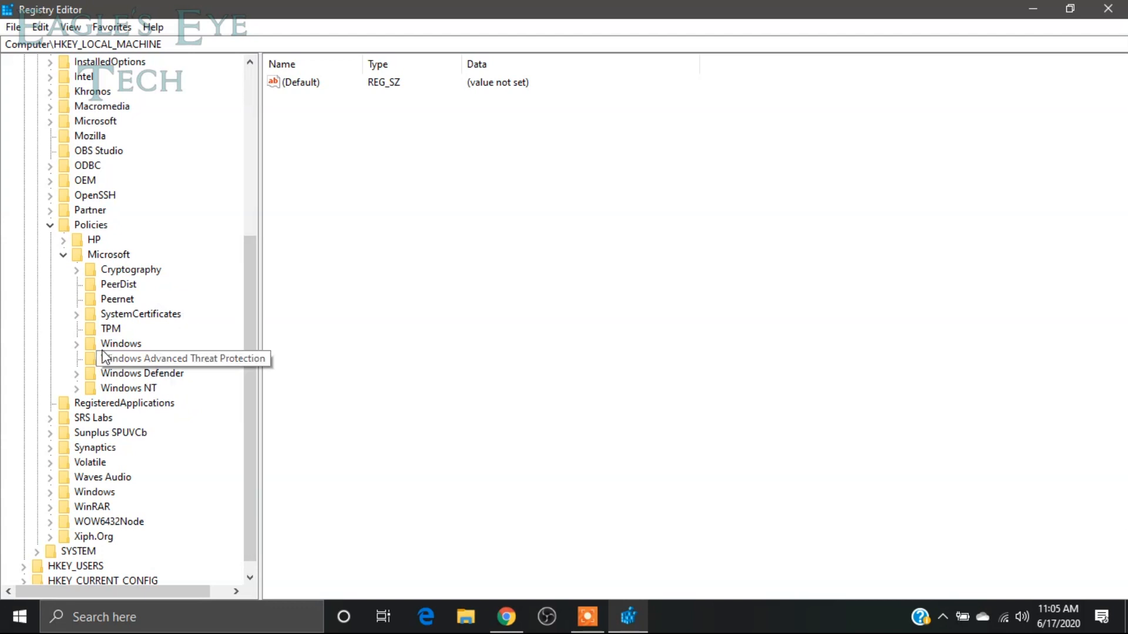
{"action": "left_click", "coordinate": [77, 344]}
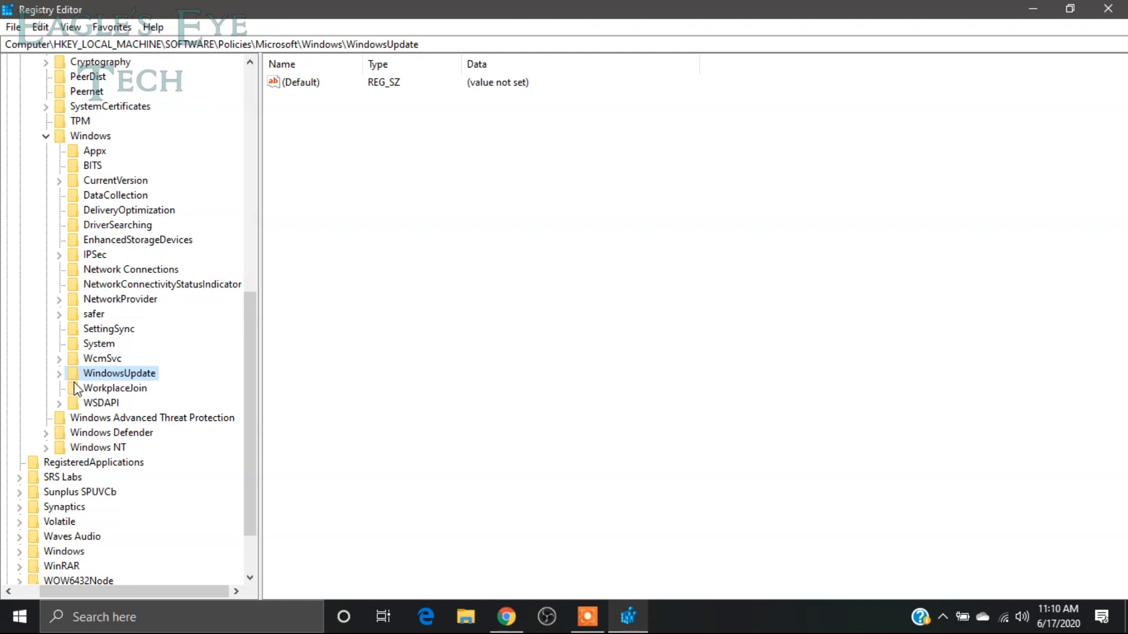
Step: Try to create a new key for Windows Update under the Policies\Microsoft\Windows key, and dismiss the naming dialog
{"action": "left_click", "coordinate": [93, 138]}
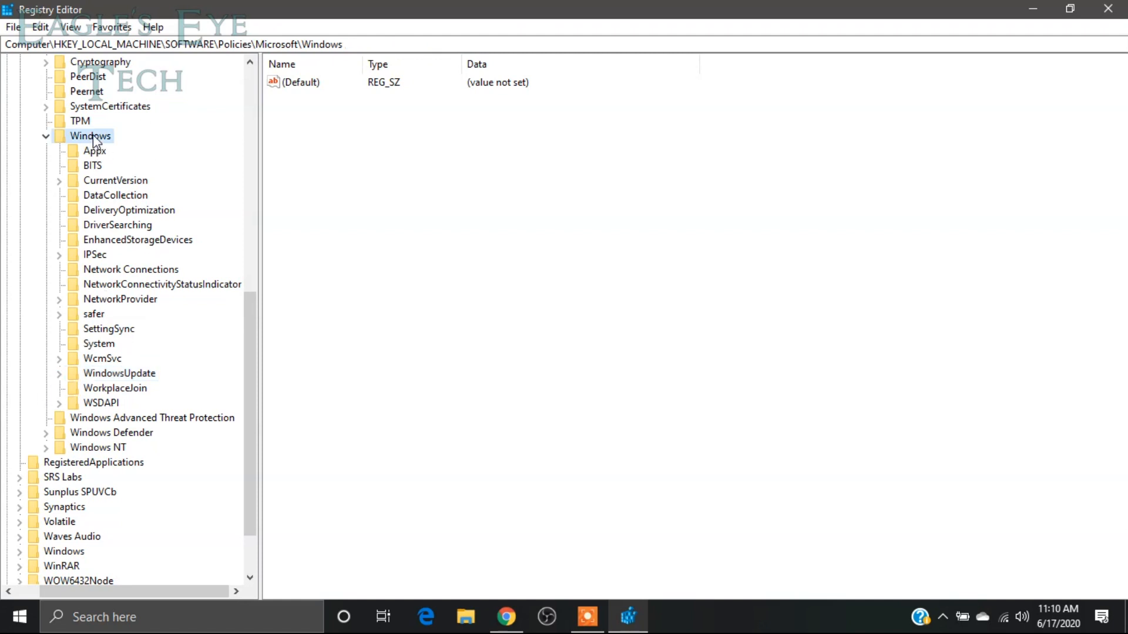
{"action": "right_click", "coordinate": [94, 141]}
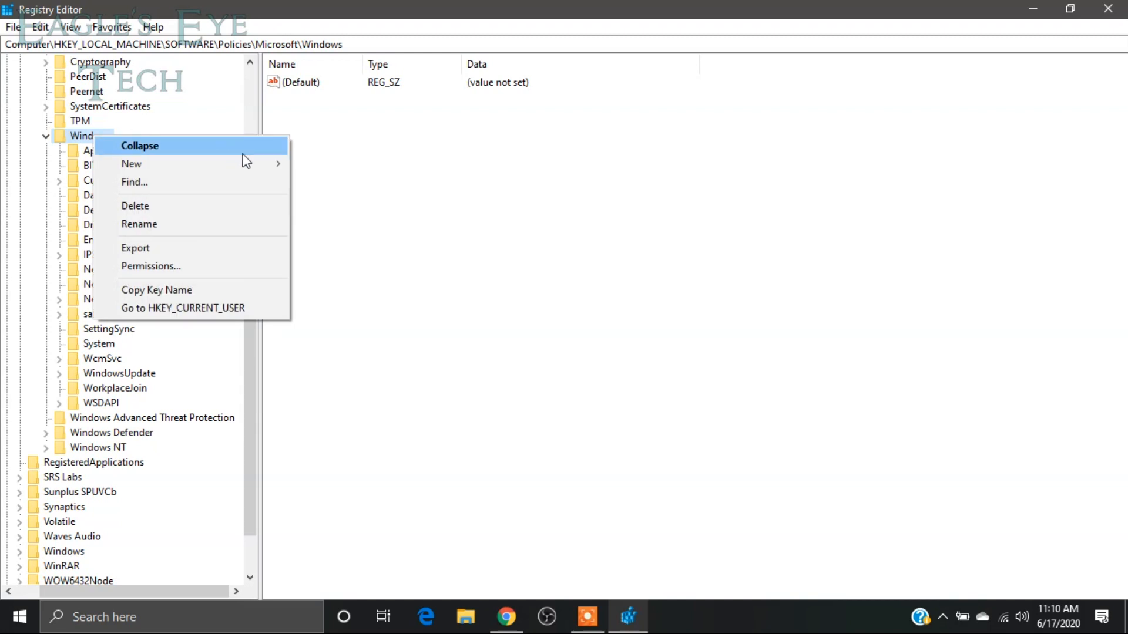
{"action": "mouse_move", "coordinate": [272, 164]}
{"action": "left_click", "coordinate": [311, 166]}
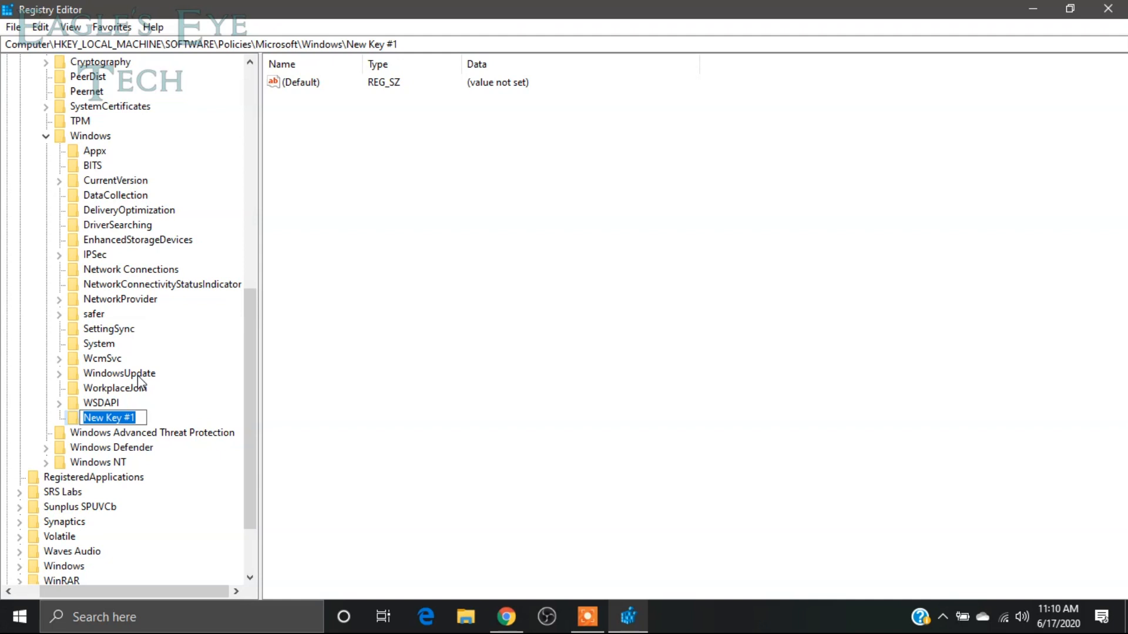
{"action": "type", "text": "Window"}
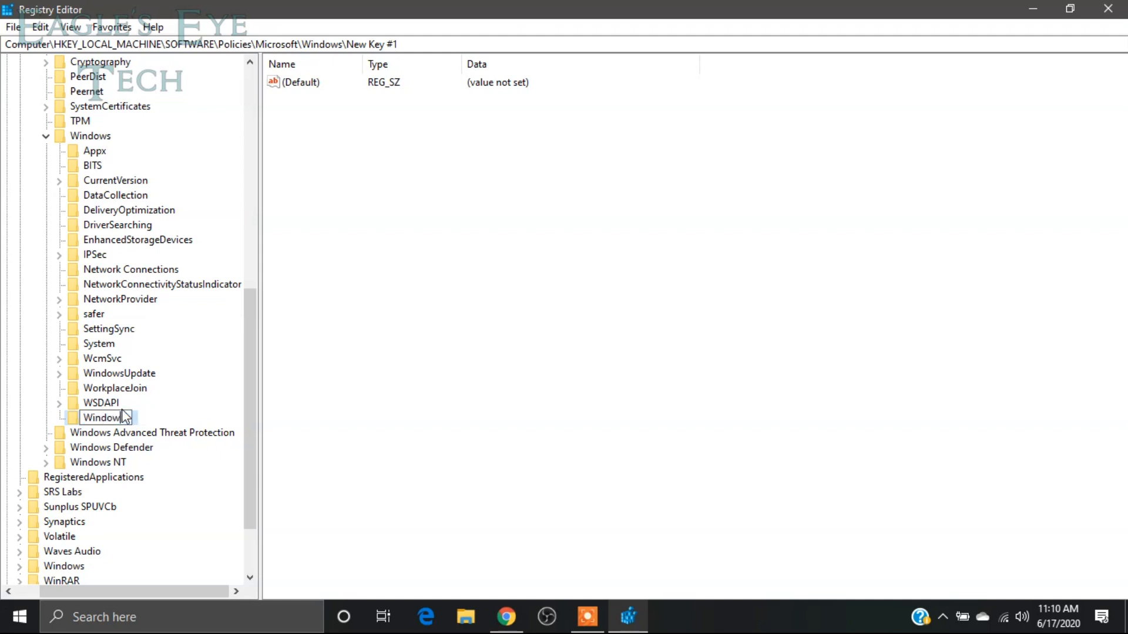
{"action": "type", "text": "s Spdate"}
{"action": "key", "text": "BackSpace"}
{"action": "key", "text": "BackSpace"}
{"action": "key", "text": "BackSpace"}
{"action": "key", "text": "BackSpace"}
{"action": "key", "text": "BackSpace"}
{"action": "key", "text": "BackSpace"}
{"action": "key", "text": "BackSpace"}
{"action": "key", "text": "BackSpace"}
{"action": "key", "text": "BackSpace"}
{"action": "key", "text": "BackSpace"}
{"action": "key", "text": "BackSpace"}
{"action": "key", "text": "BackSpace"}
{"action": "key", "text": "BackSpace"}
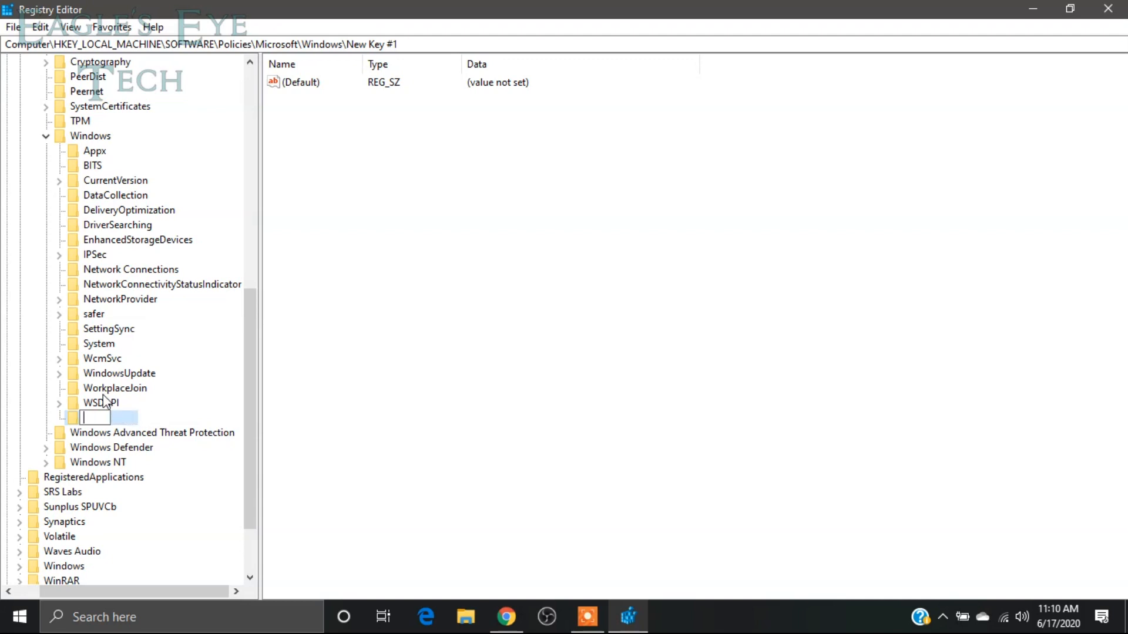
{"action": "left_click", "coordinate": [103, 395]}
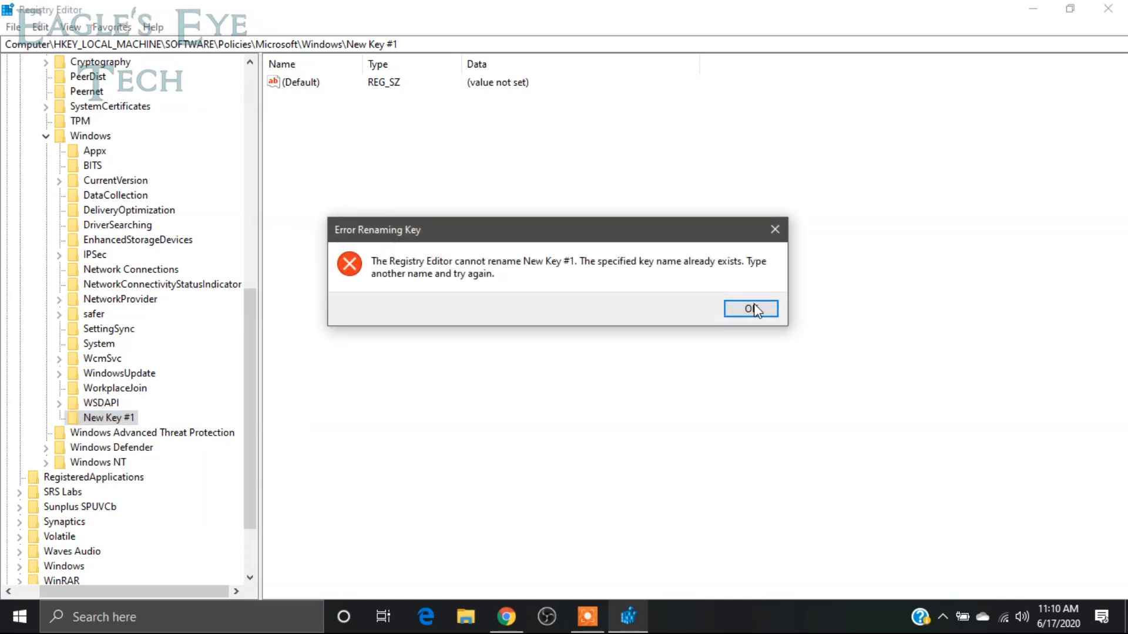
{"action": "left_click", "coordinate": [754, 307]}
Step: Delete the newly added key under the Windows key and confirm the deletion
{"action": "left_click", "coordinate": [92, 405]}
{"action": "left_click", "coordinate": [102, 418]}
{"action": "key", "text": "Delete"}
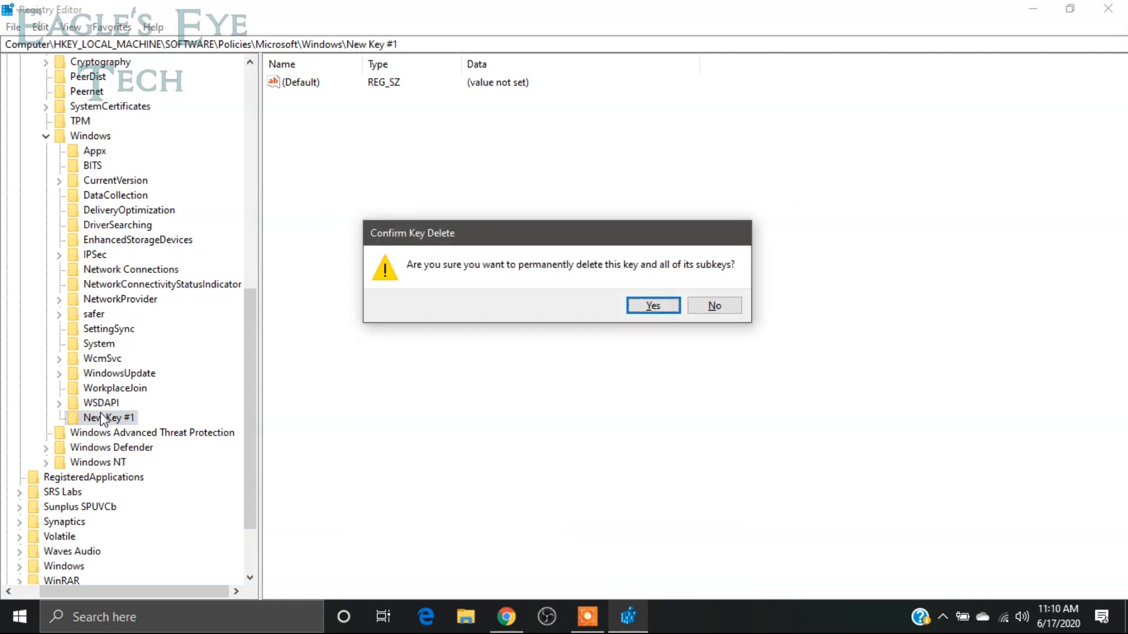
{"action": "left_click", "coordinate": [654, 306]}
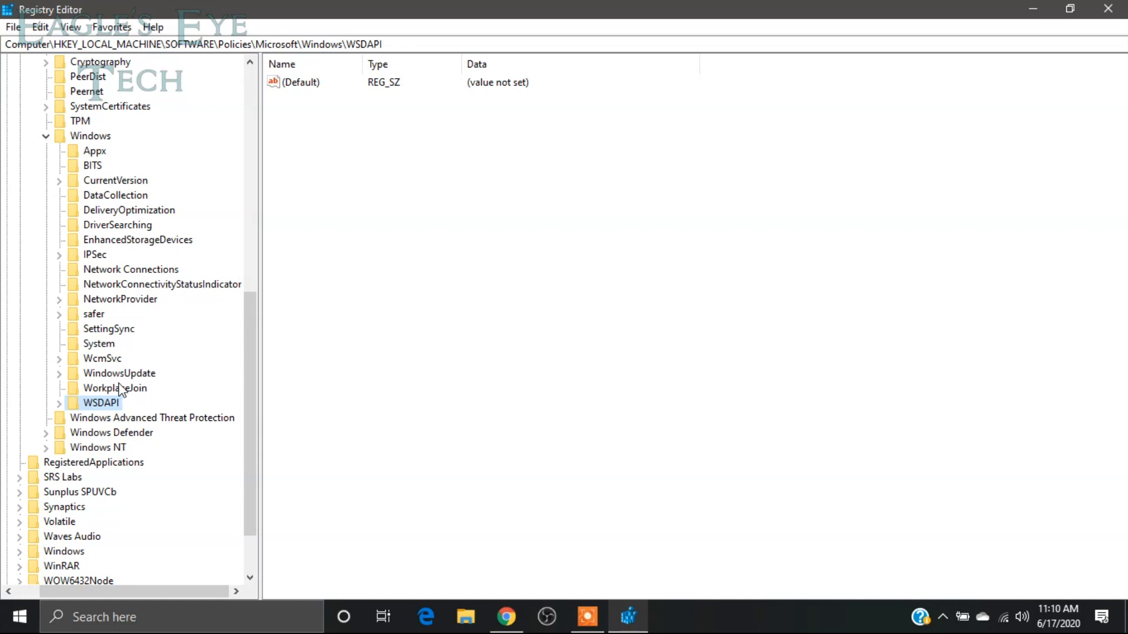
Step: Expand the WindowsUpdate key under Policies\Microsoft\Windows and select its AU subkey
{"action": "left_click", "coordinate": [59, 374]}
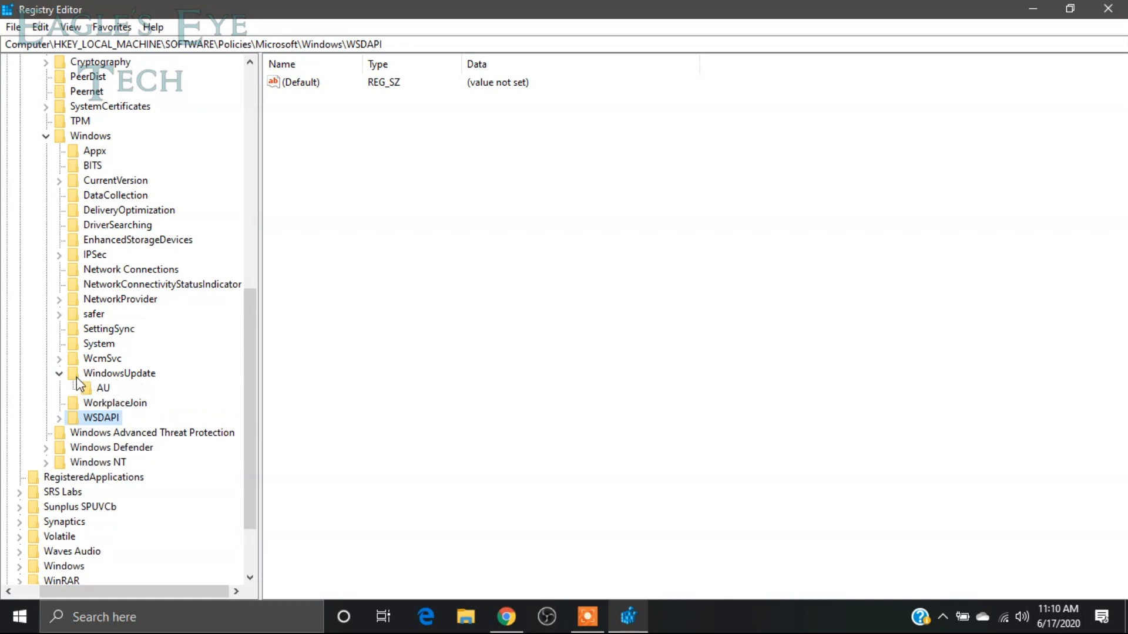
{"action": "left_click", "coordinate": [102, 389]}
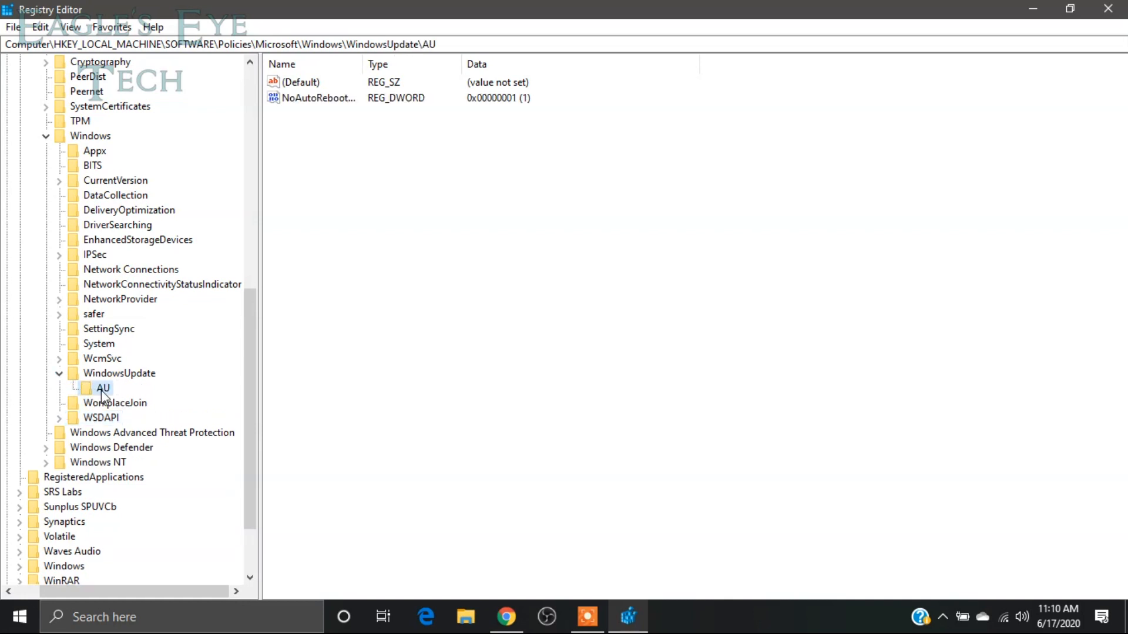
Step: Add a new subkey under the WindowsUpdate key and accept its default name
{"action": "right_click", "coordinate": [128, 380]}
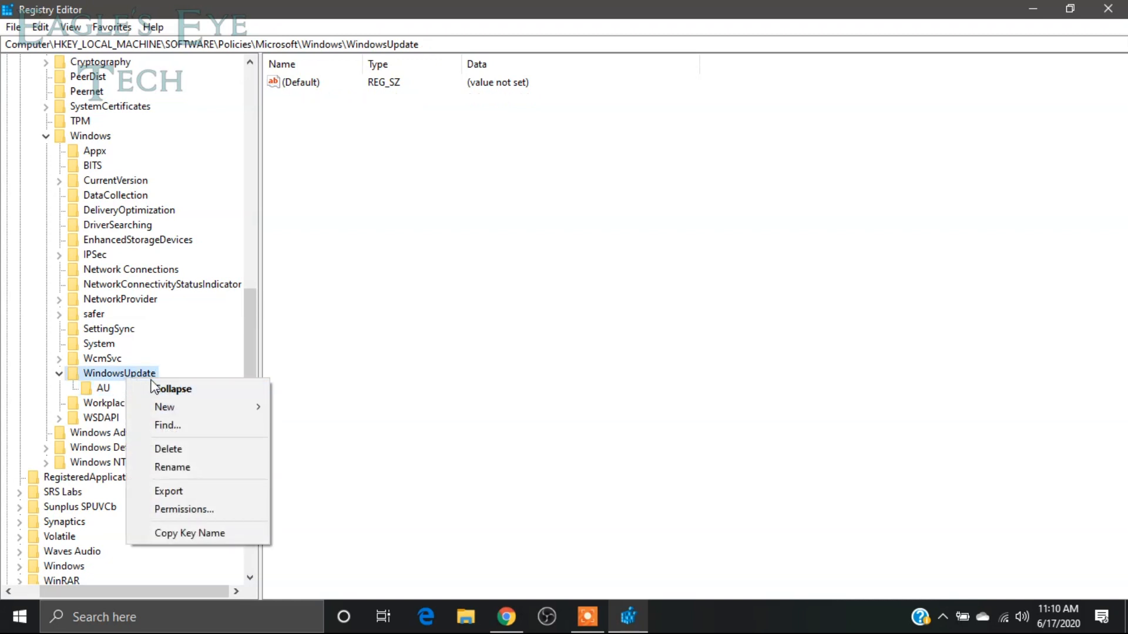
{"action": "mouse_move", "coordinate": [247, 407]}
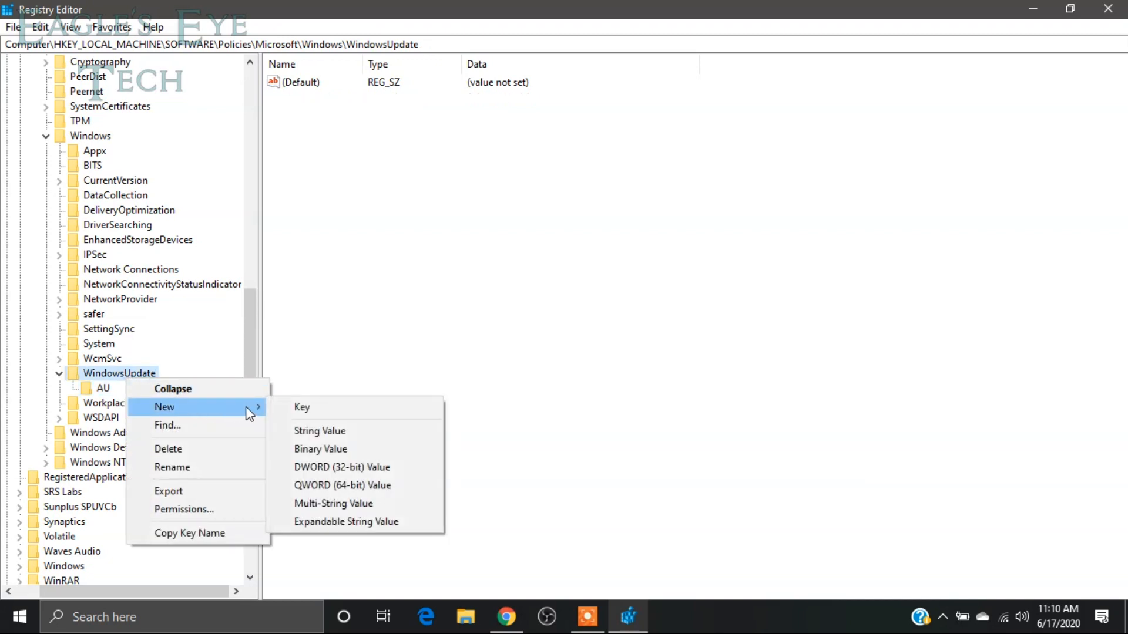
{"action": "left_click", "coordinate": [289, 406]}
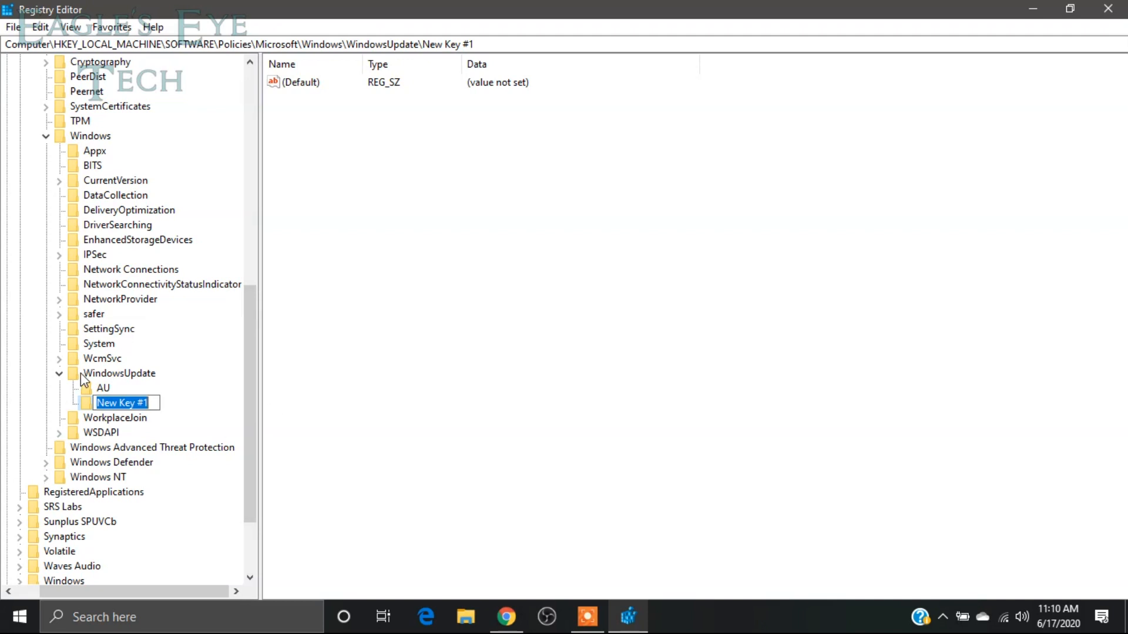
{"action": "key", "text": "Return"}
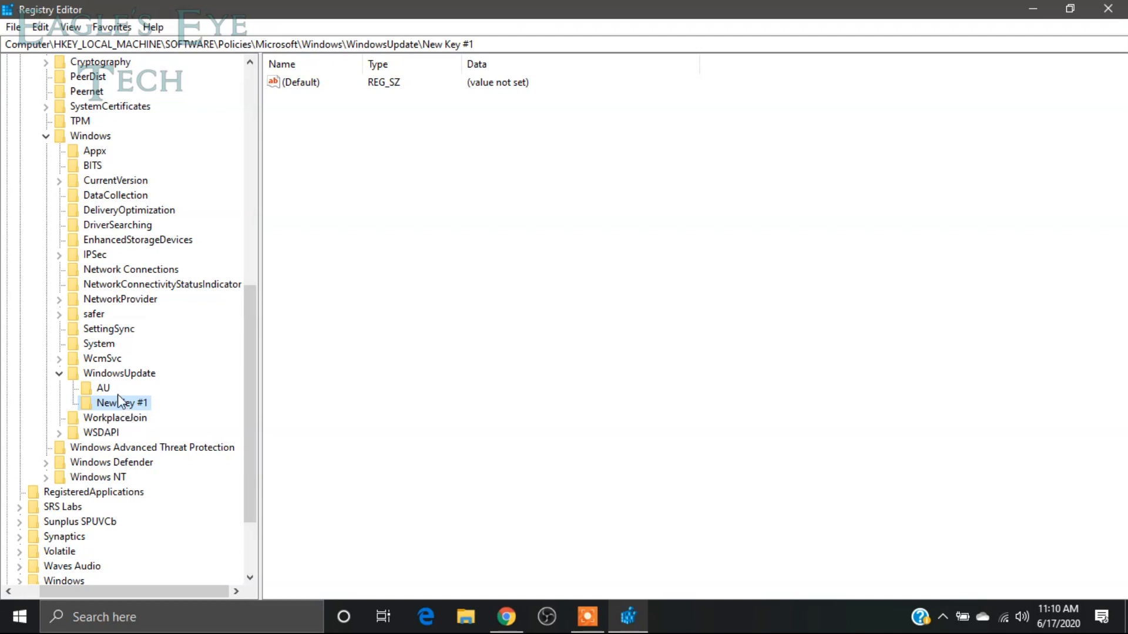
Step: Delete the newly added subkey under WindowsUpdate and confirm the deletion
{"action": "left_click", "coordinate": [103, 388]}
{"action": "left_click", "coordinate": [107, 404]}
{"action": "key", "text": "Delete"}
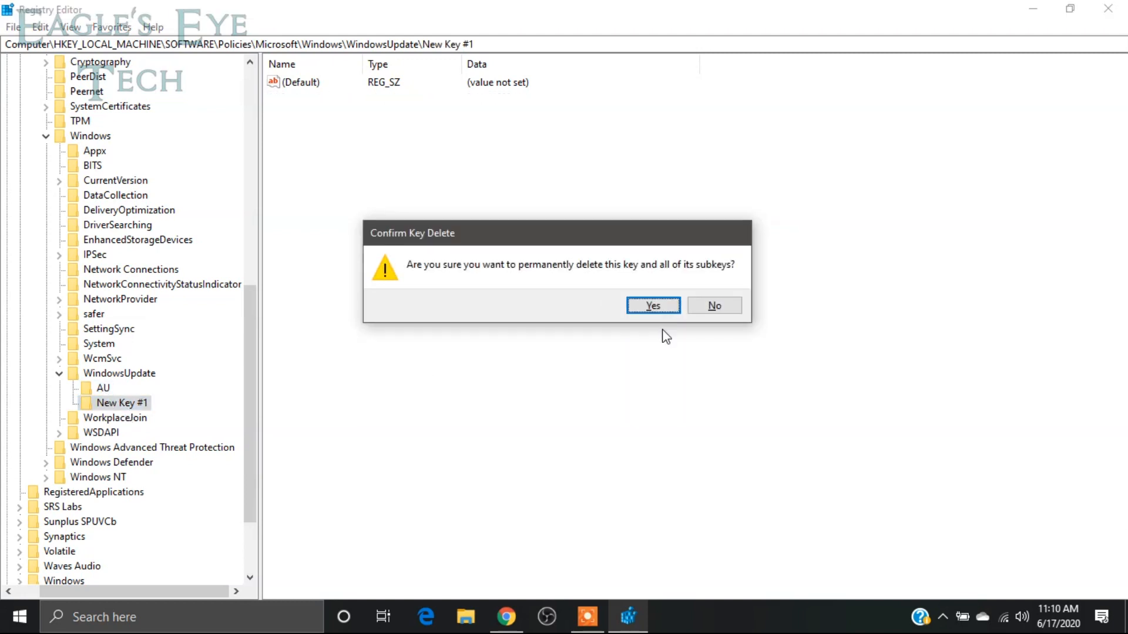
{"action": "left_click", "coordinate": [662, 308]}
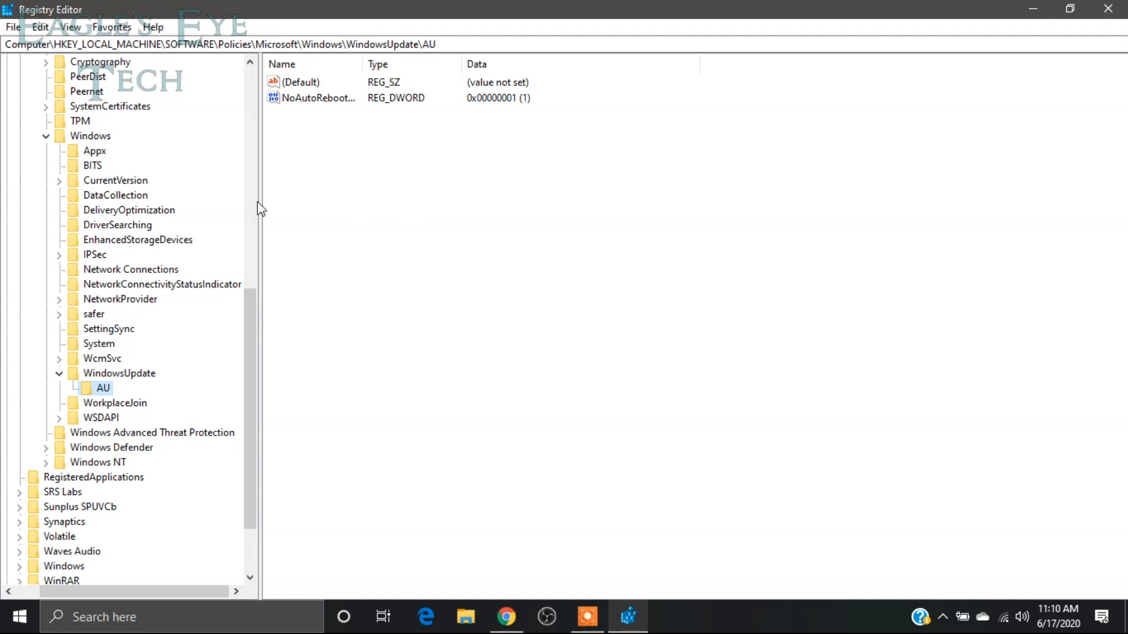
Step: Create a DWORD (32-bit) value named NoAutoUpdate in the AU key
{"action": "left_click", "coordinate": [98, 382]}
{"action": "right_click", "coordinate": [453, 243]}
{"action": "mouse_move", "coordinate": [501, 254]}
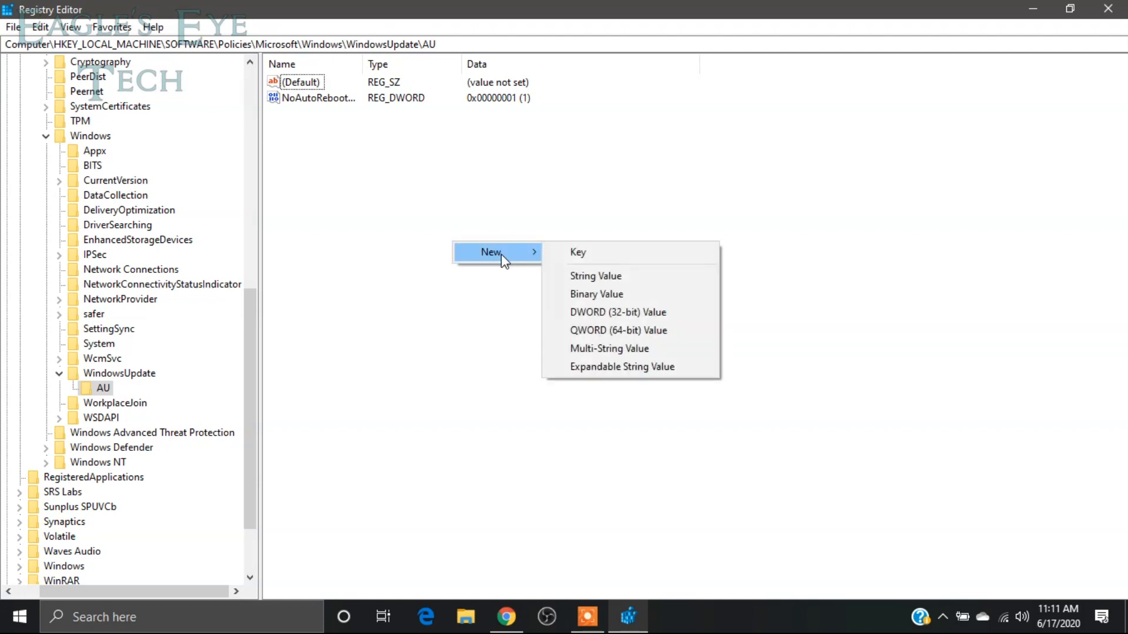
{"action": "left_click", "coordinate": [611, 313]}
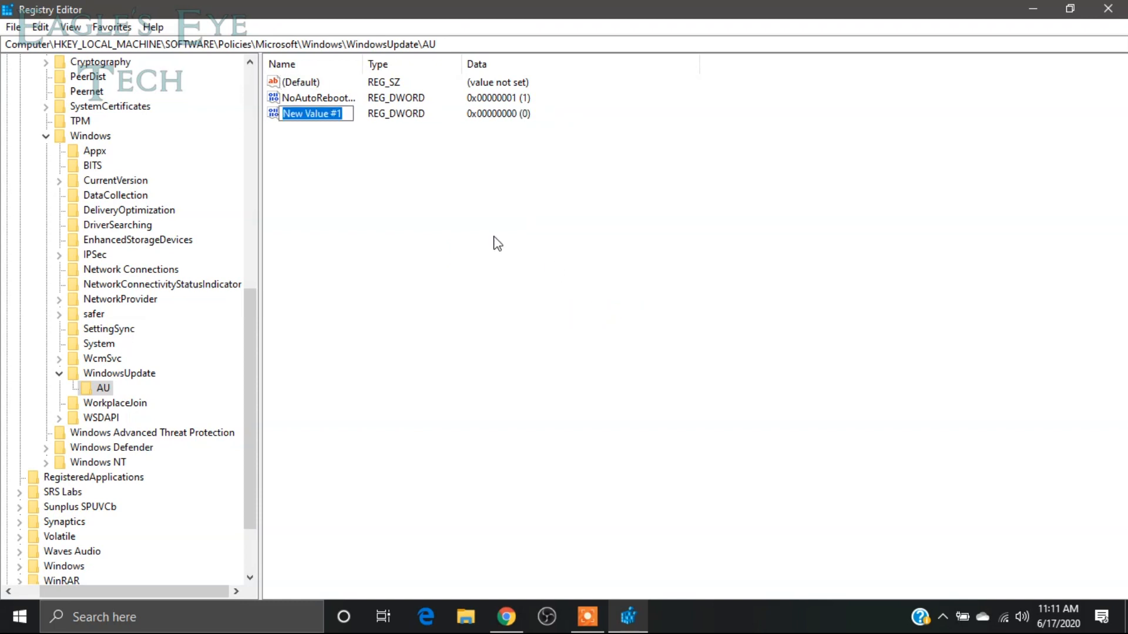
{"action": "type", "text": "N"}
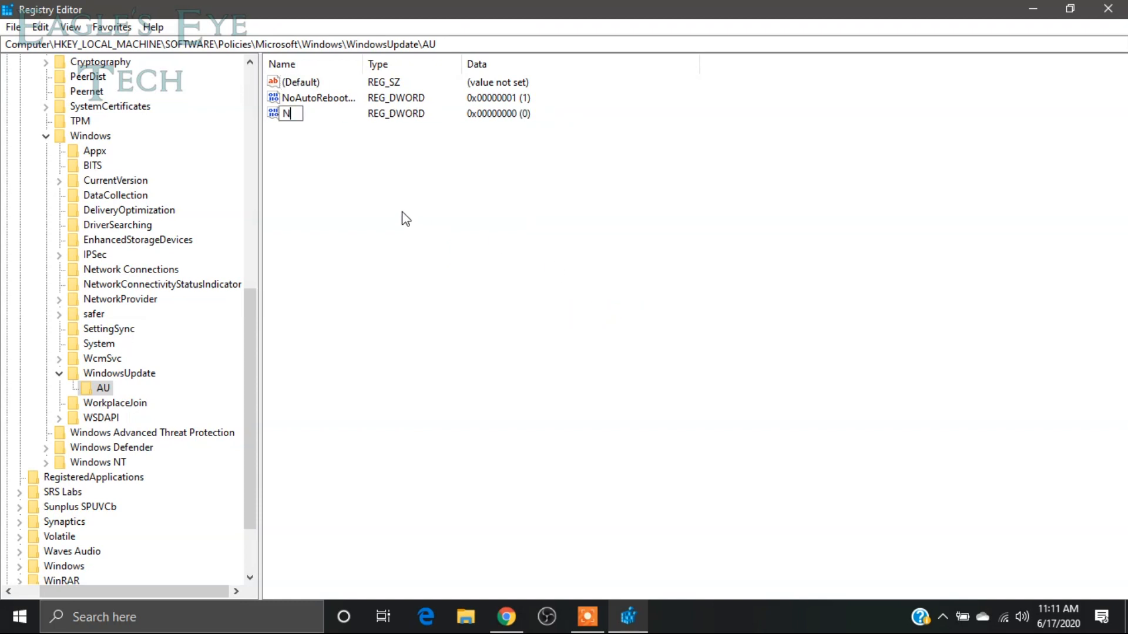
{"action": "type", "text": "oAuto"}
{"action": "type", "text": "Update"}
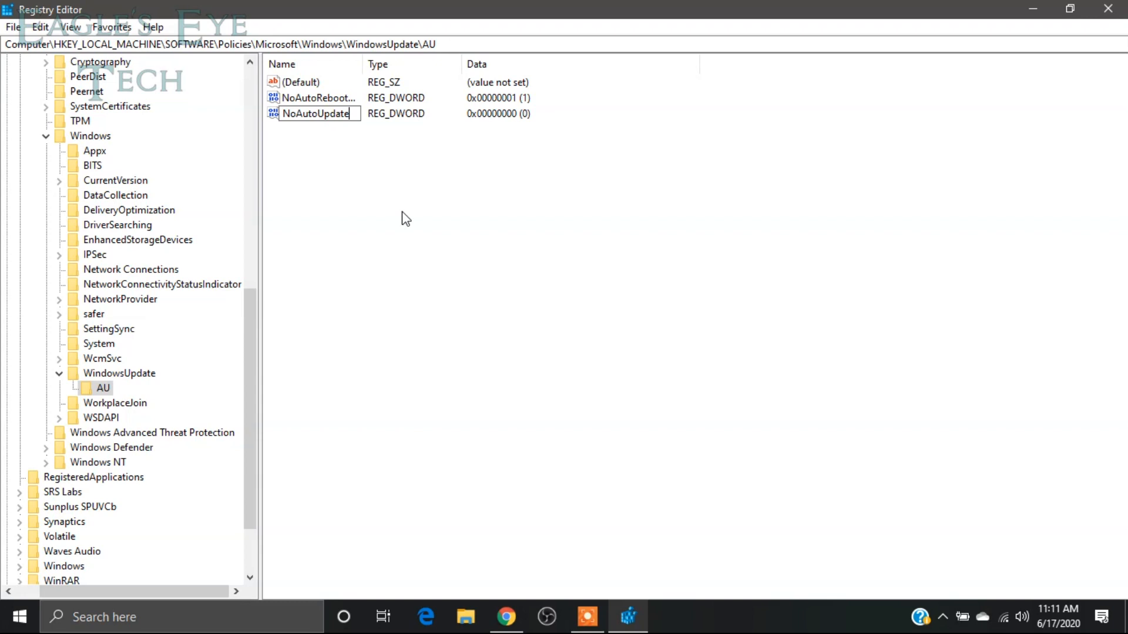
{"action": "key", "text": "Return"}
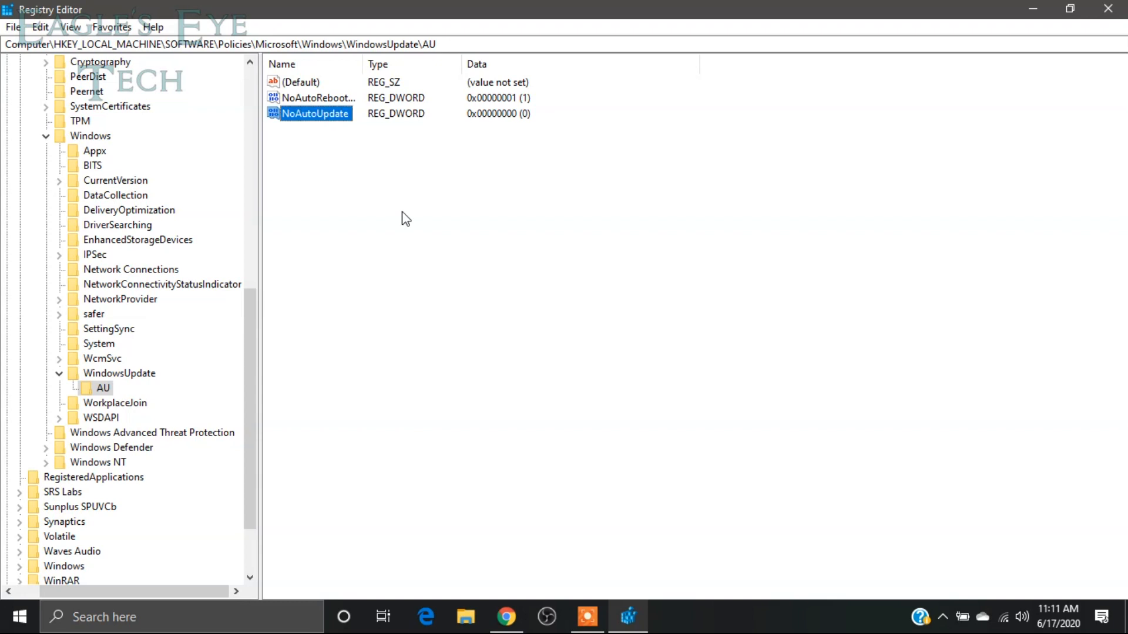
Step: Set the value data of NoAutoUpdate to 1
{"action": "key", "text": "Return"}
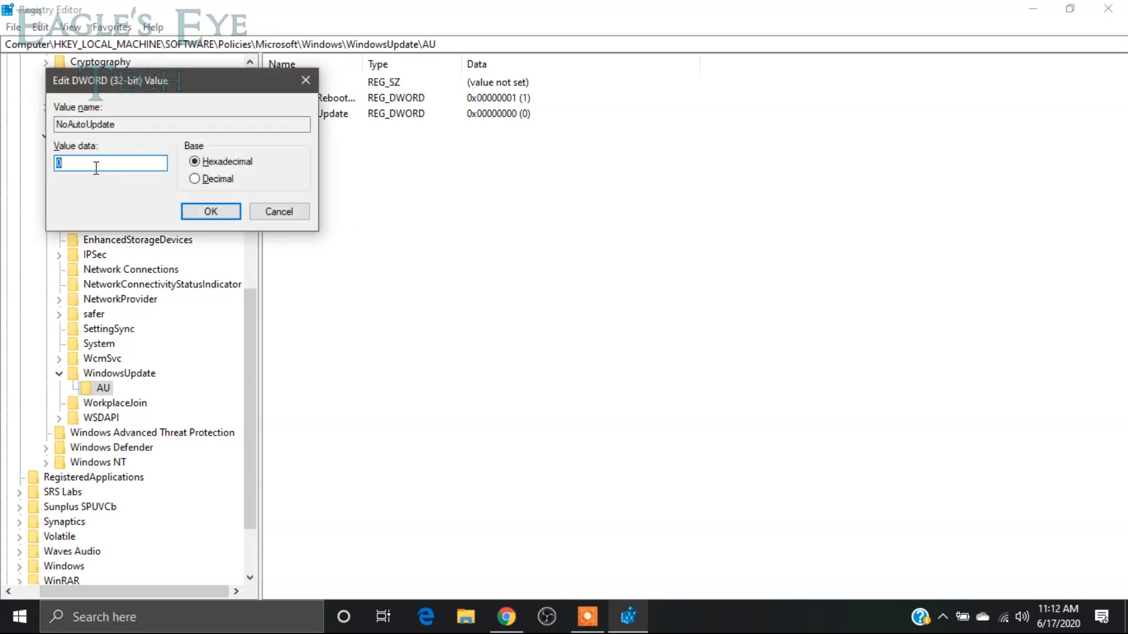
{"action": "type", "text": "1"}
{"action": "left_click", "coordinate": [201, 210]}
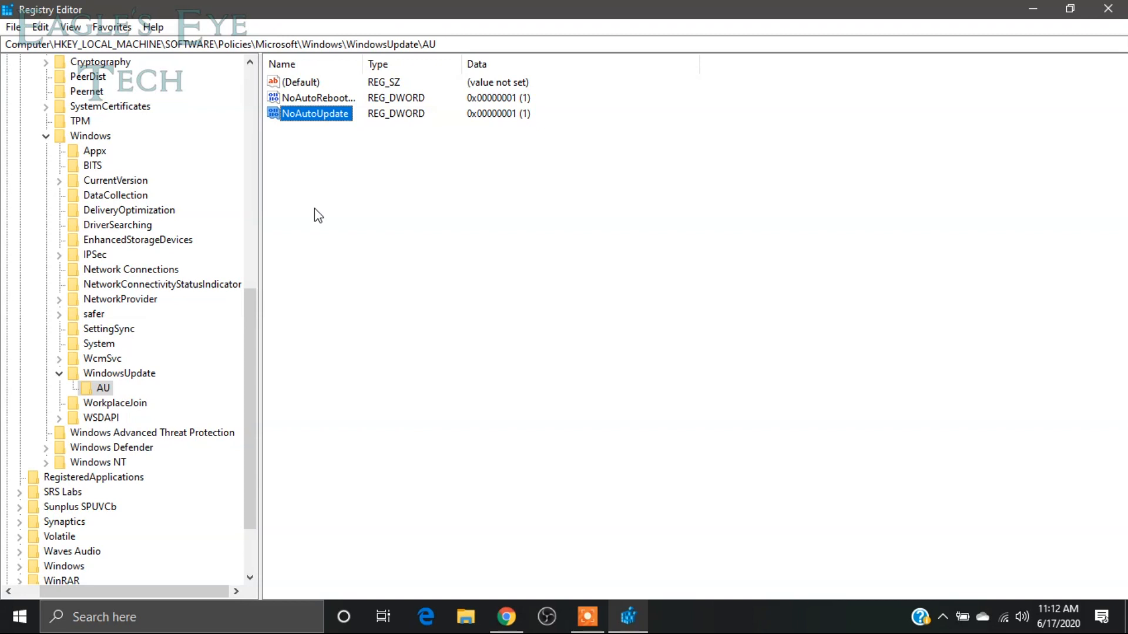
Step: Create another DWORD (32-bit) value in the AU key and name it AUOptions
{"action": "right_click", "coordinate": [349, 220]}
{"action": "mouse_move", "coordinate": [404, 235]}
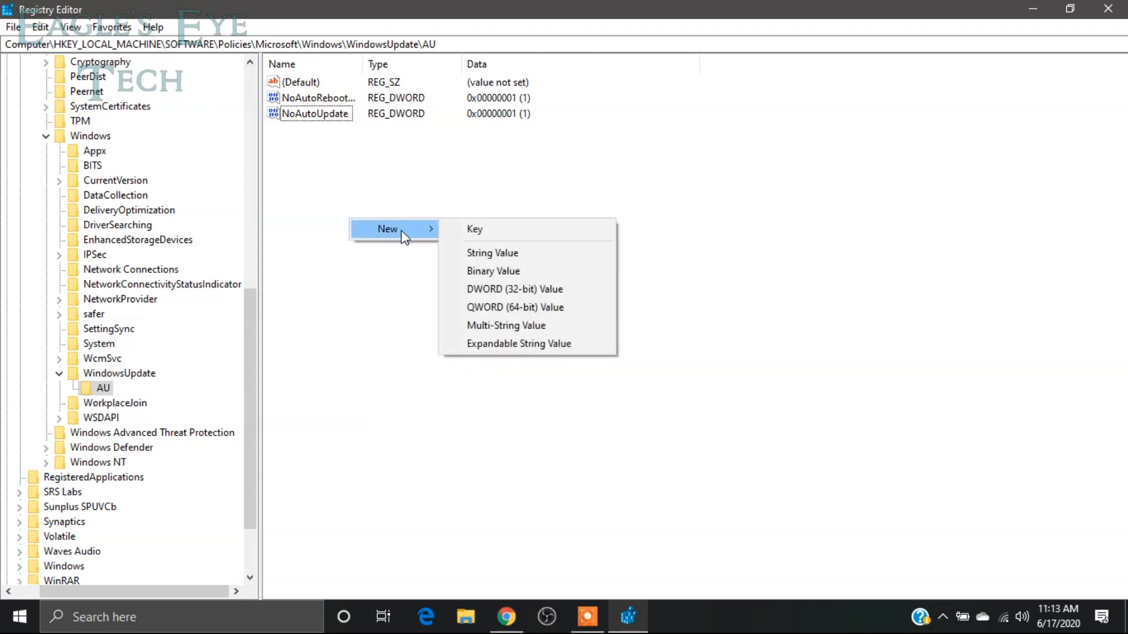
{"action": "left_click", "coordinate": [528, 290]}
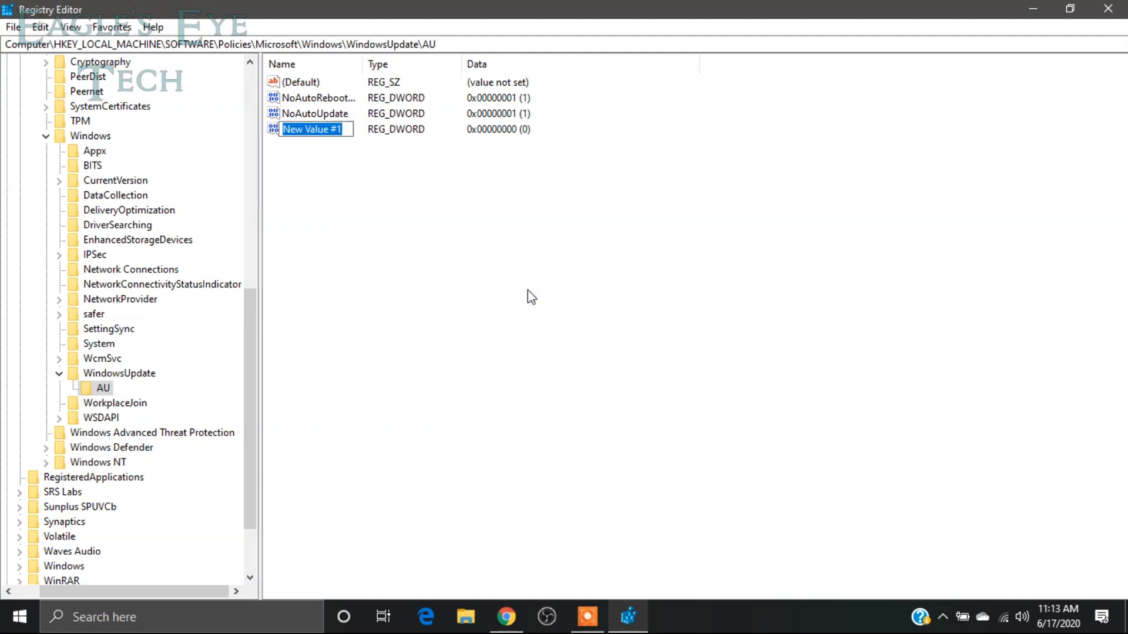
{"action": "right_click", "coordinate": [328, 127]}
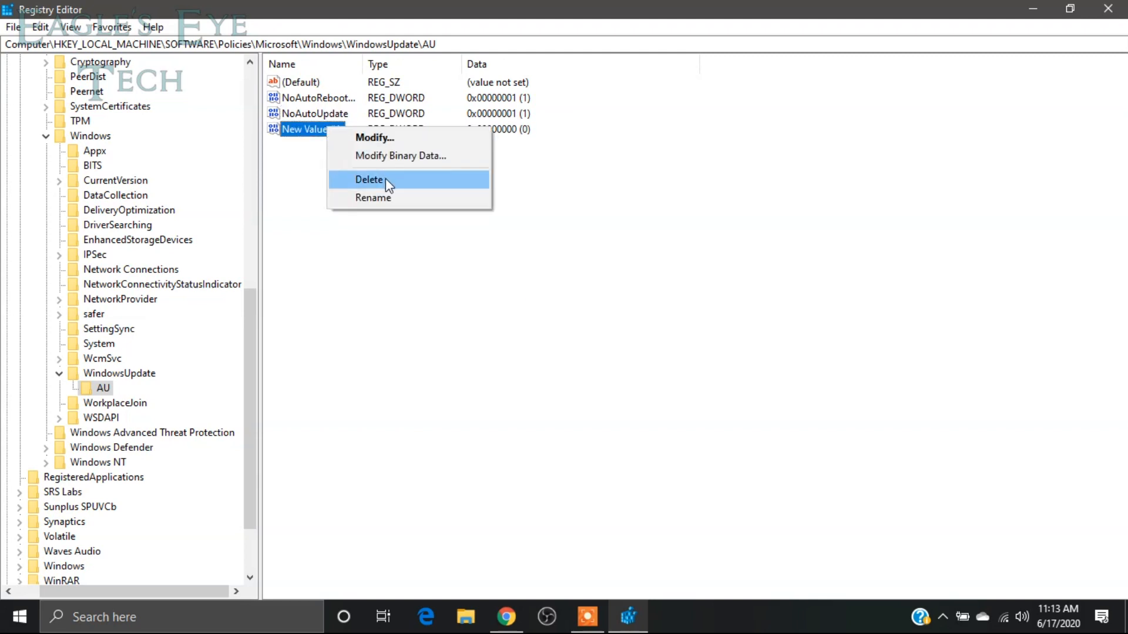
{"action": "left_click", "coordinate": [385, 197]}
{"action": "type", "text": "AUO"}
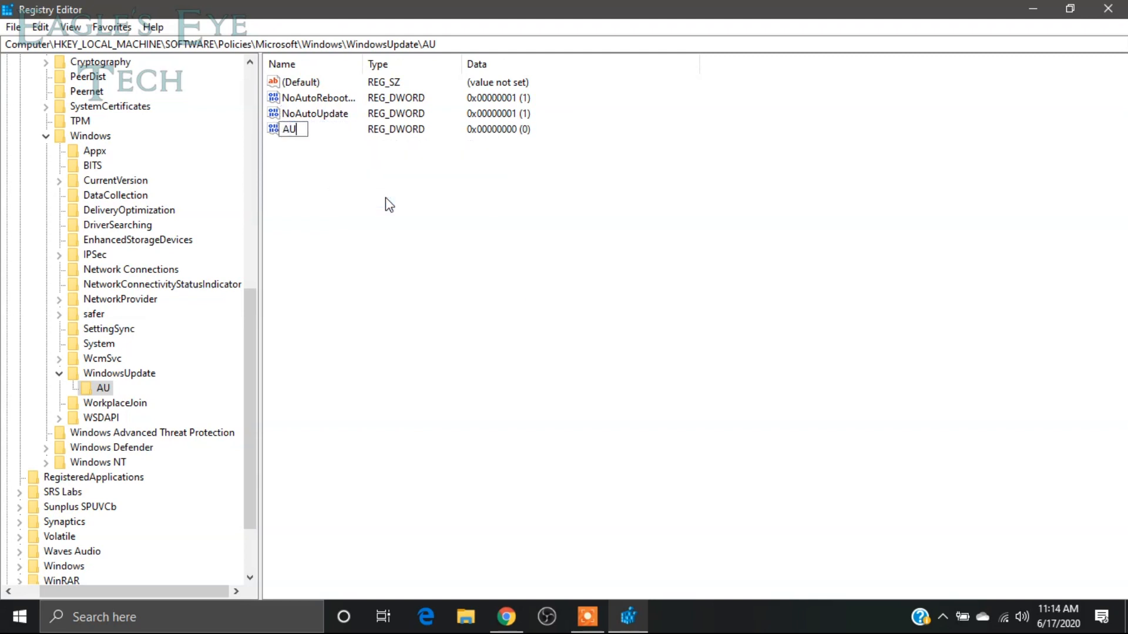
{"action": "type", "text": "ptions"}
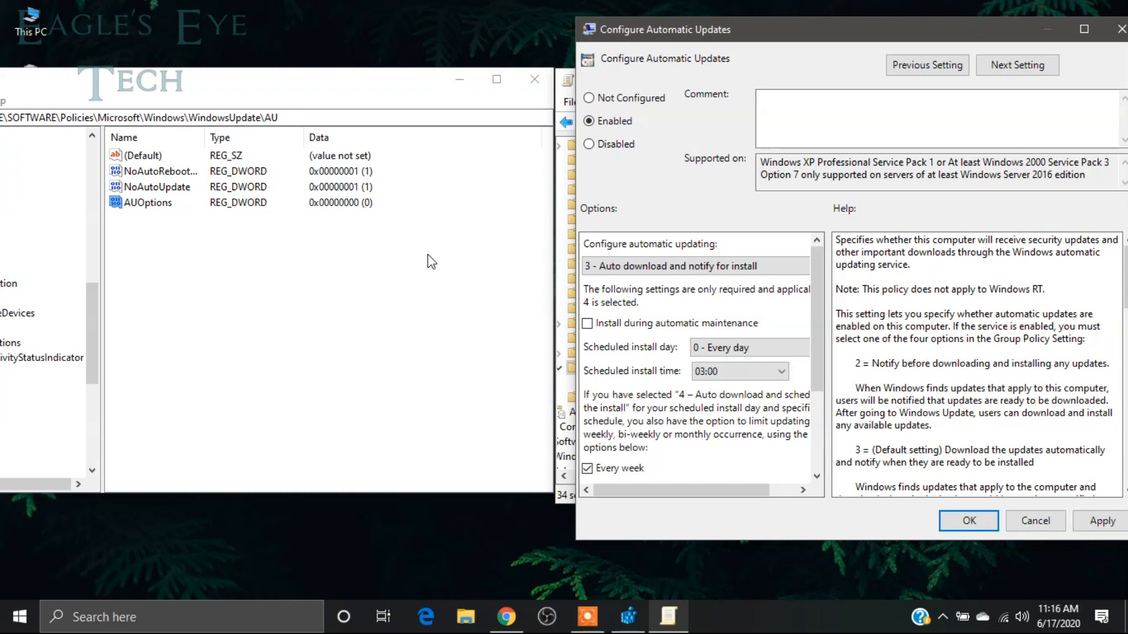
Step: Enter 2 as the value data of AUOptions and compare it with the automatic updating options in the Configure Automatic Updates policy
{"action": "left_click", "coordinate": [129, 203]}
{"action": "double_click", "coordinate": [129, 203]}
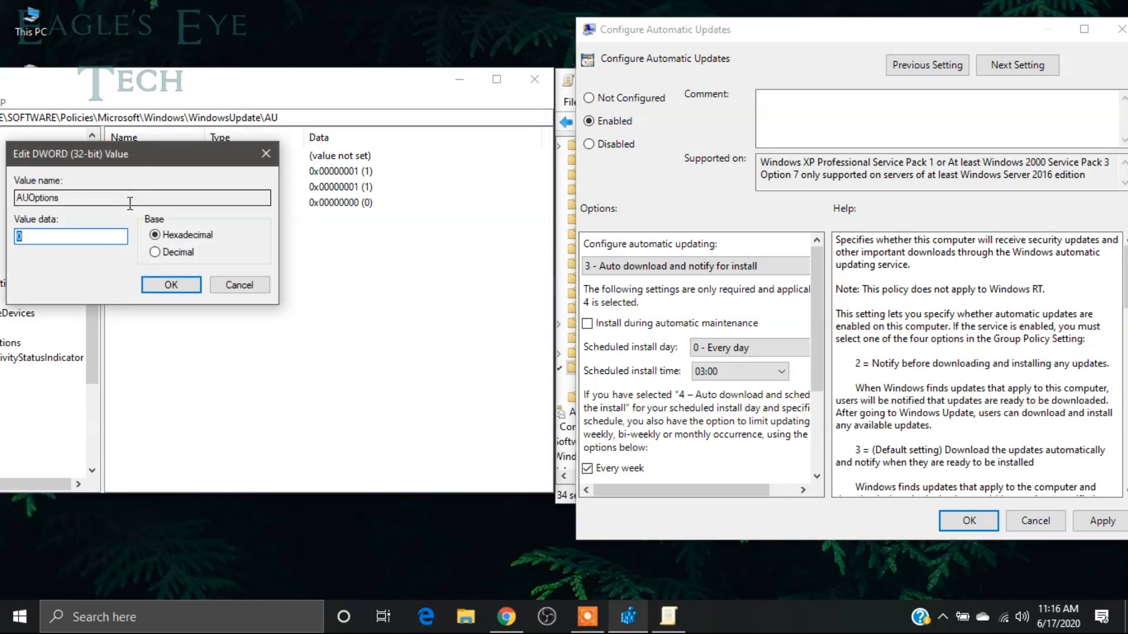
{"action": "type", "text": "2"}
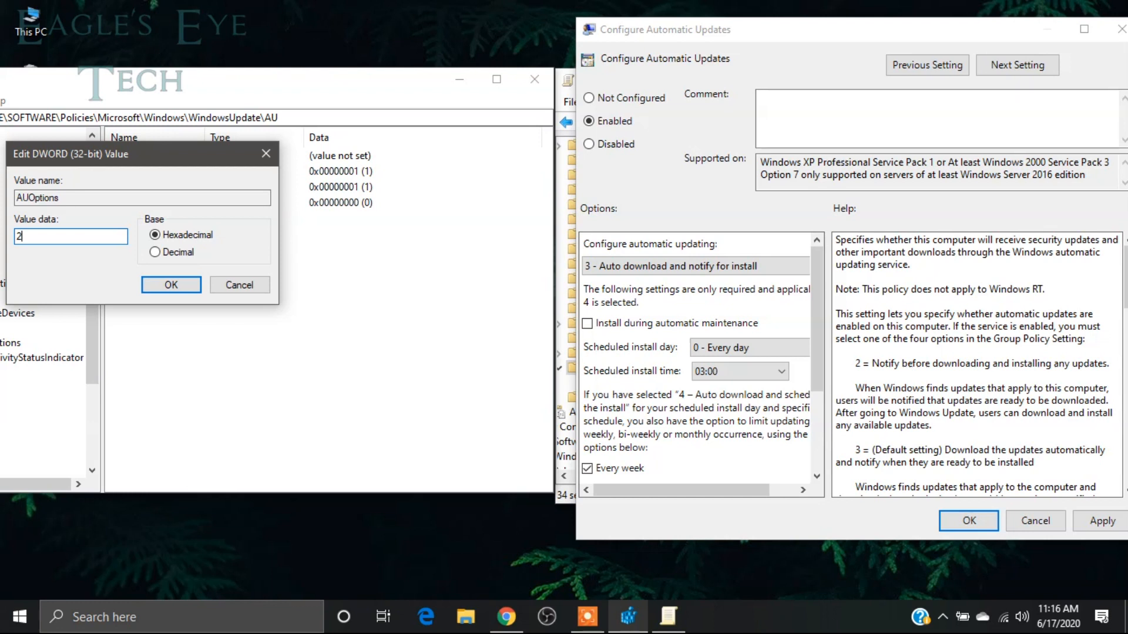
{"action": "left_click", "coordinate": [756, 272]}
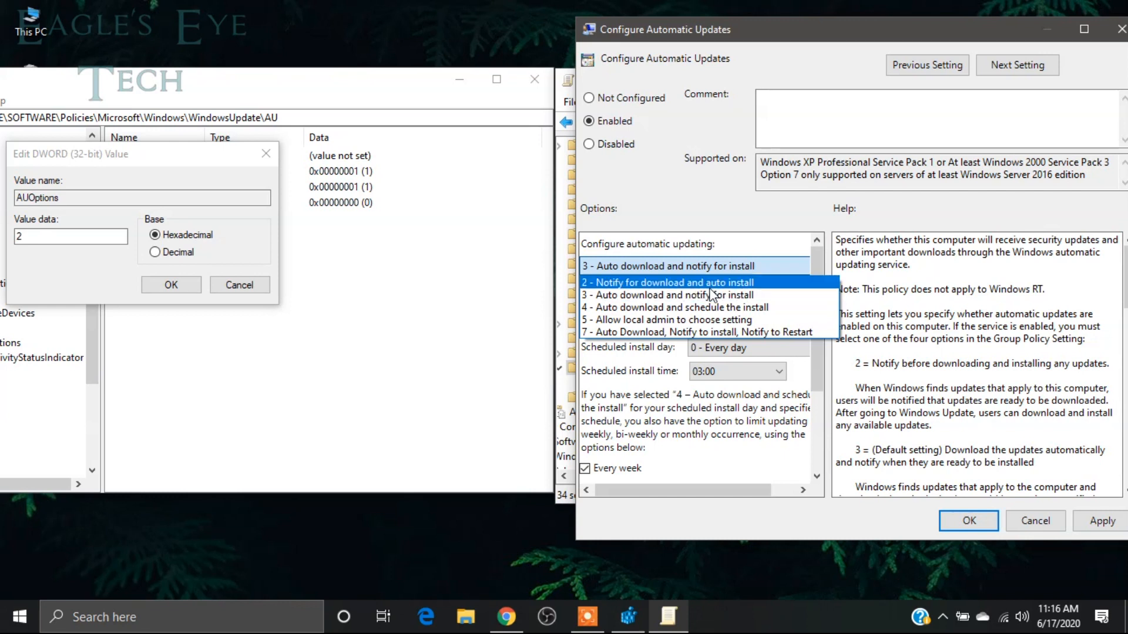
Step: Try 3, 4 and 5 as the AUOptions value data, comparing them with the policy's automatic updating options
{"action": "left_click", "coordinate": [76, 238]}
{"action": "key", "text": "BackSpace"}
{"action": "type", "text": "3"}
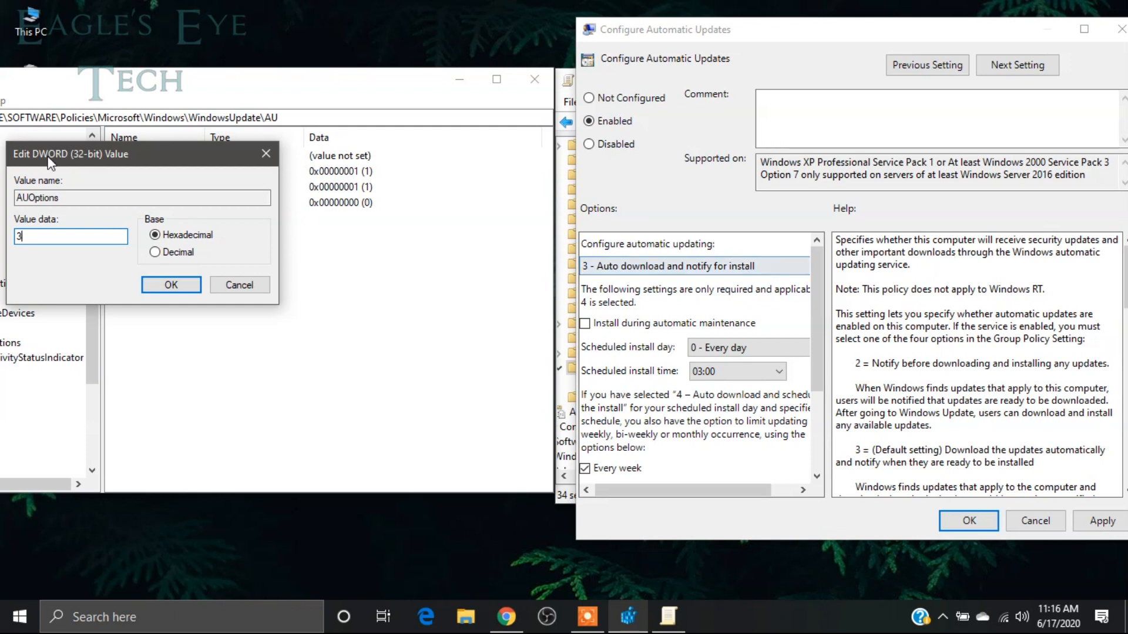
{"action": "key", "text": "BackSpace"}
{"action": "type", "text": "4"}
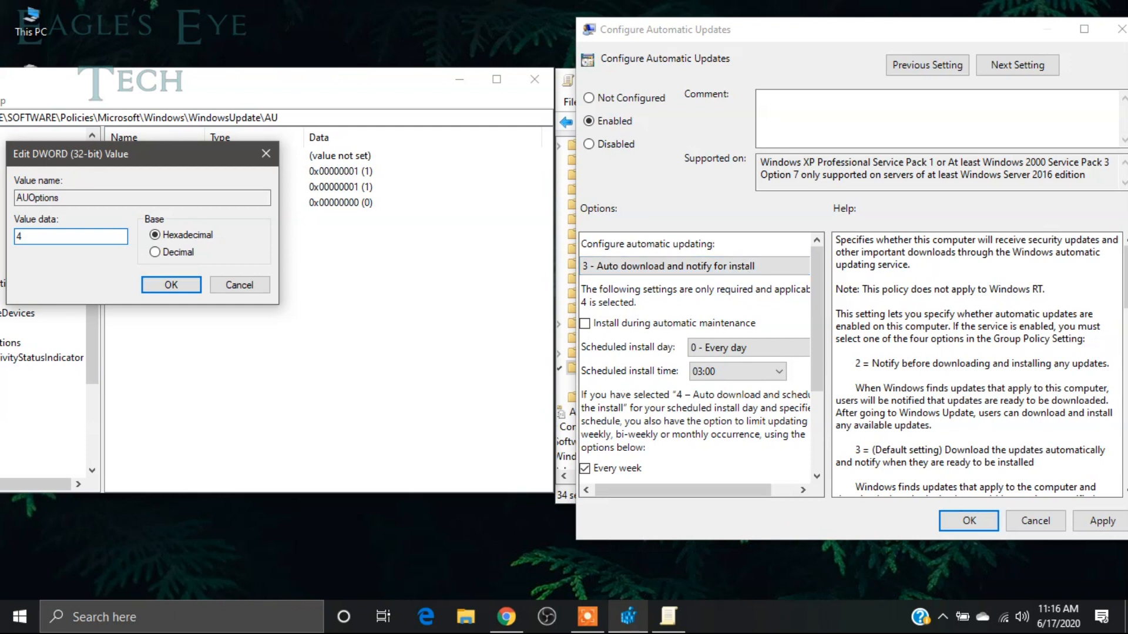
{"action": "left_click", "coordinate": [763, 269]}
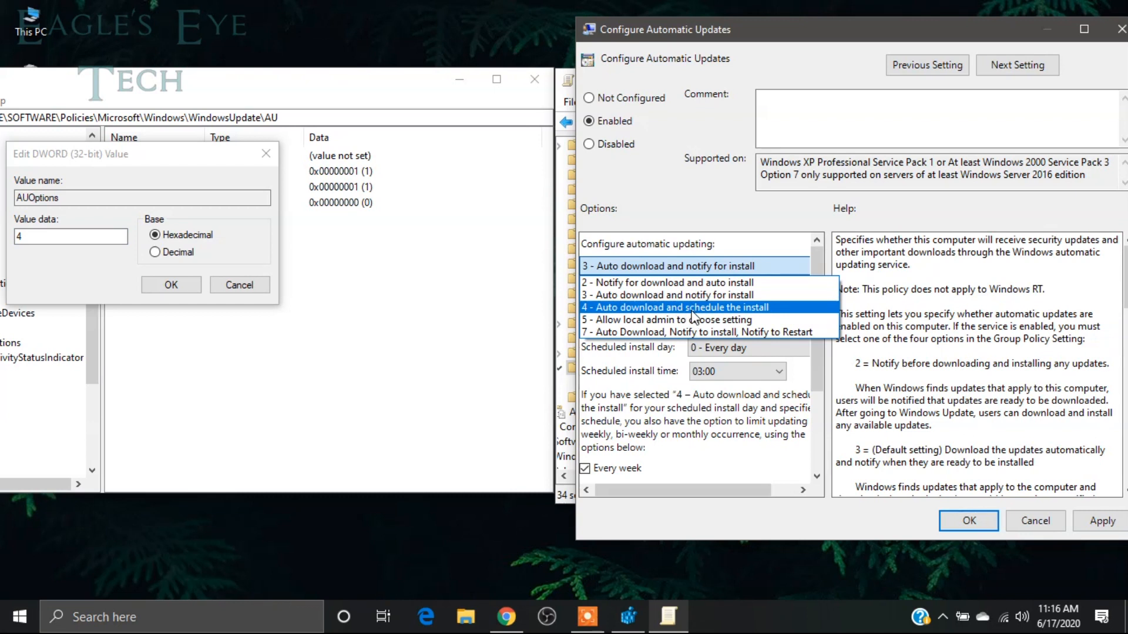
{"action": "left_click", "coordinate": [18, 237]}
{"action": "key", "text": "BackSpace"}
{"action": "type", "text": "5"}
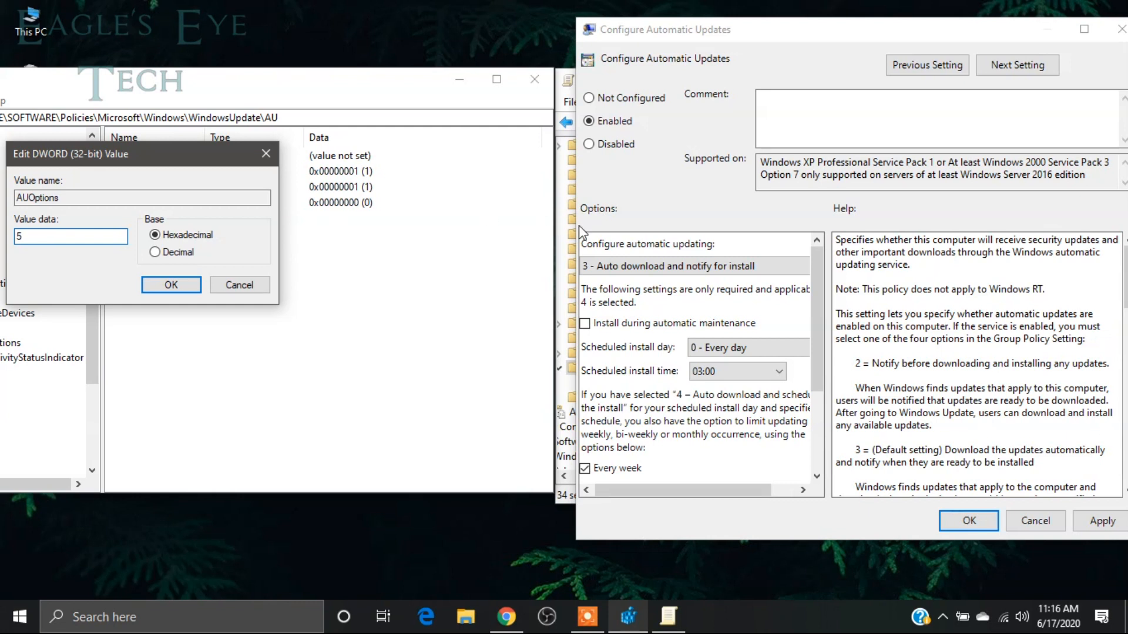
{"action": "left_click", "coordinate": [625, 268]}
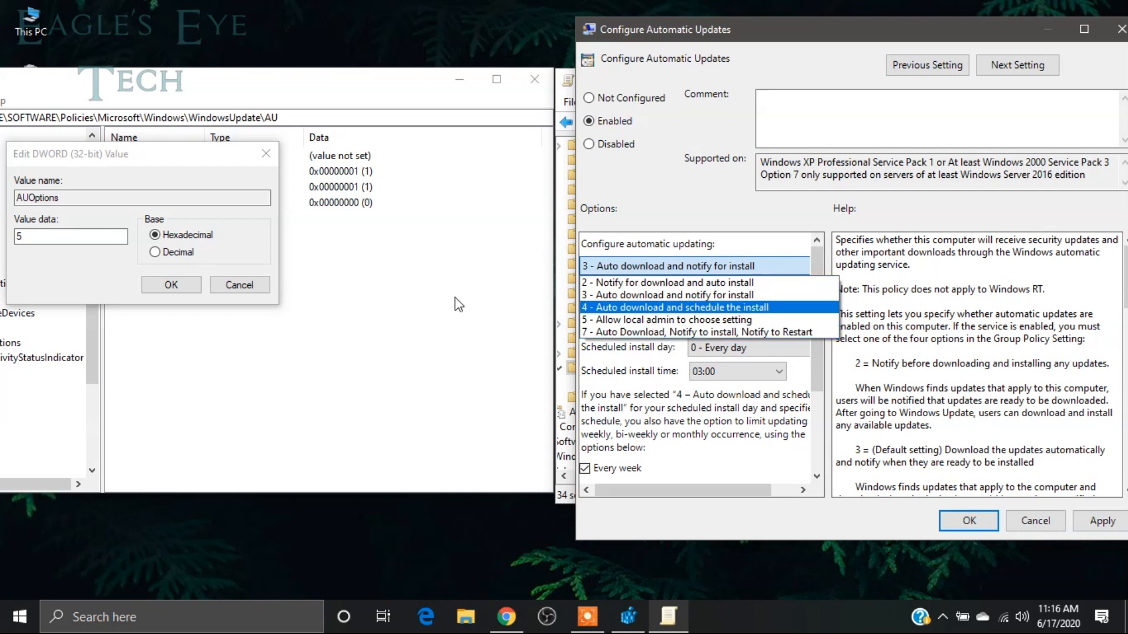
Step: Set the value data of AUOptions to 2 and confirm the edit
{"action": "left_click", "coordinate": [94, 234]}
{"action": "key", "text": "BackSpace"}
{"action": "type", "text": "2"}
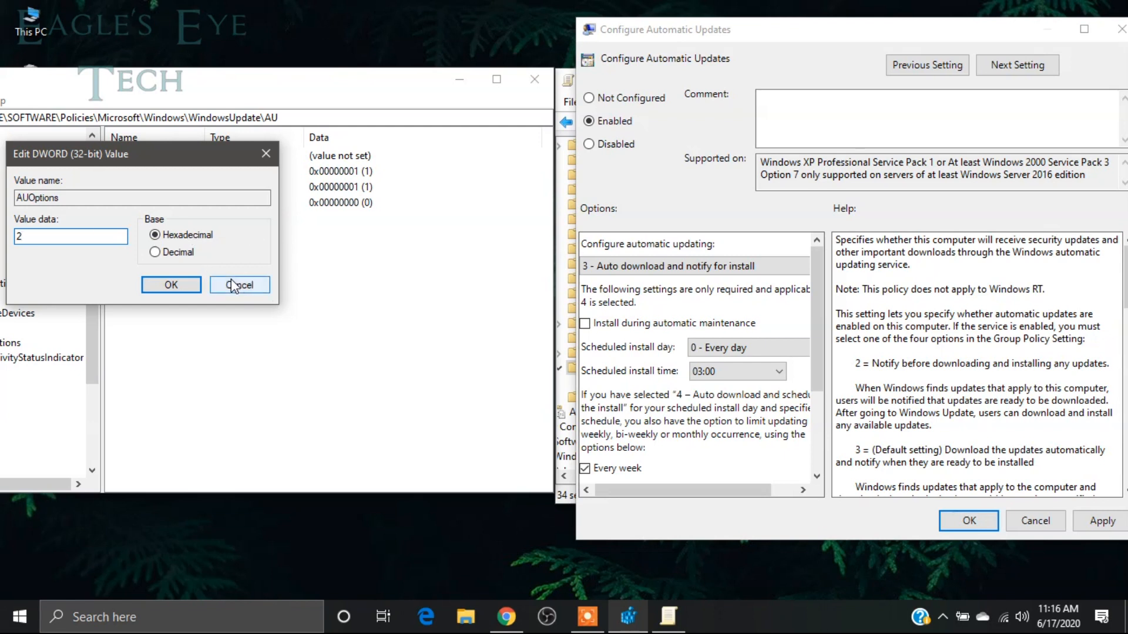
{"action": "left_click", "coordinate": [172, 290]}
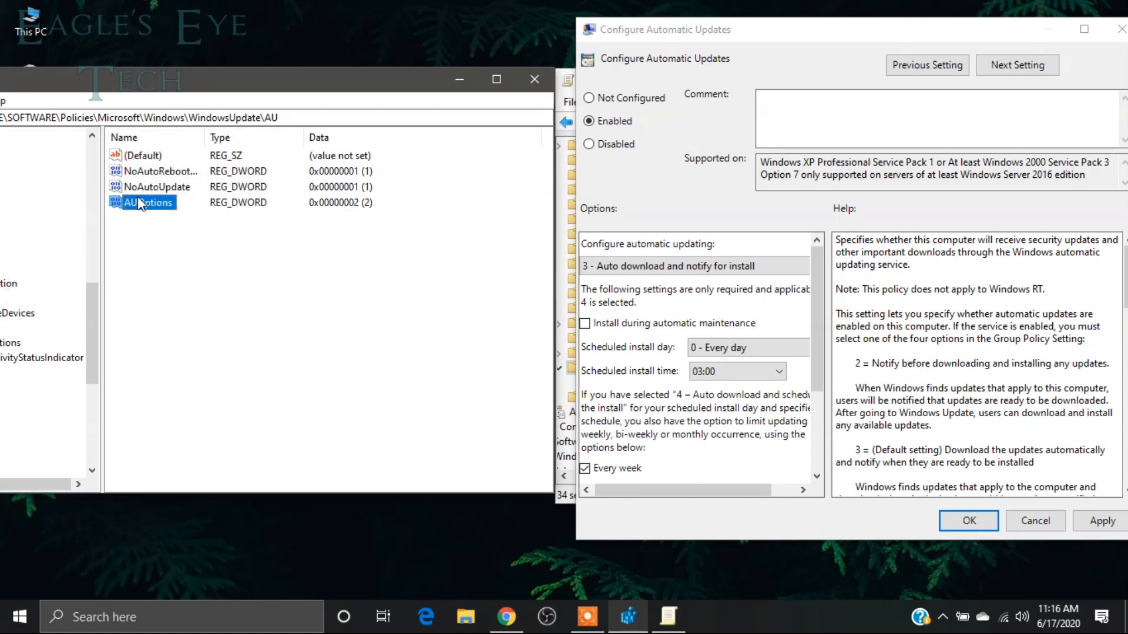
Step: Delete the AUOptions value from the AU key and confirm the deletion
{"action": "key", "text": "Delete"}
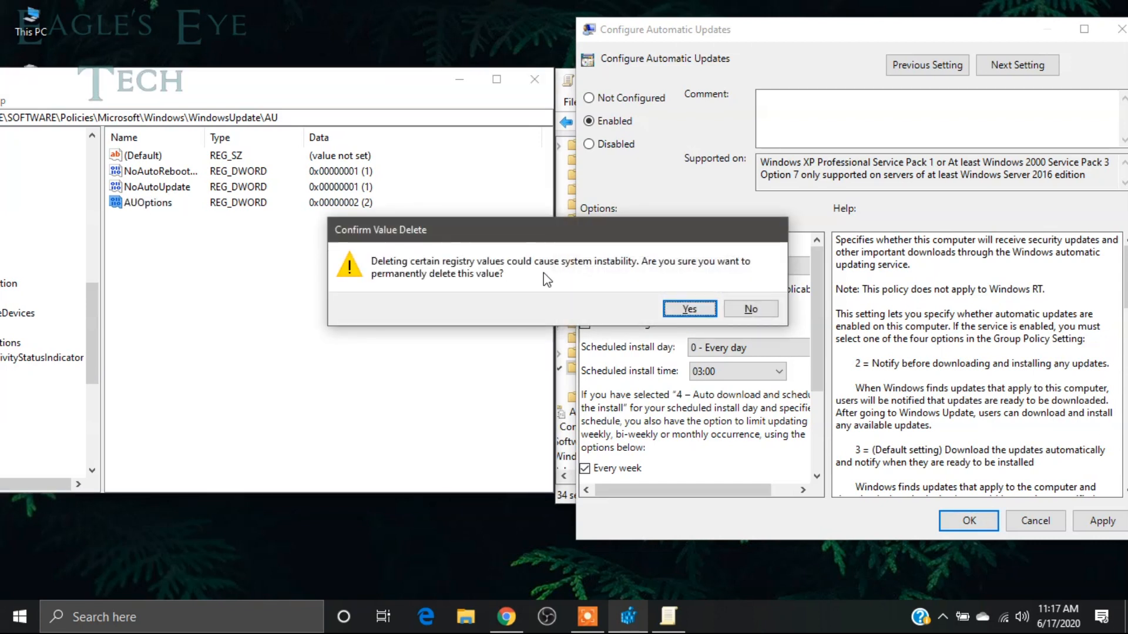
{"action": "left_click", "coordinate": [675, 310]}
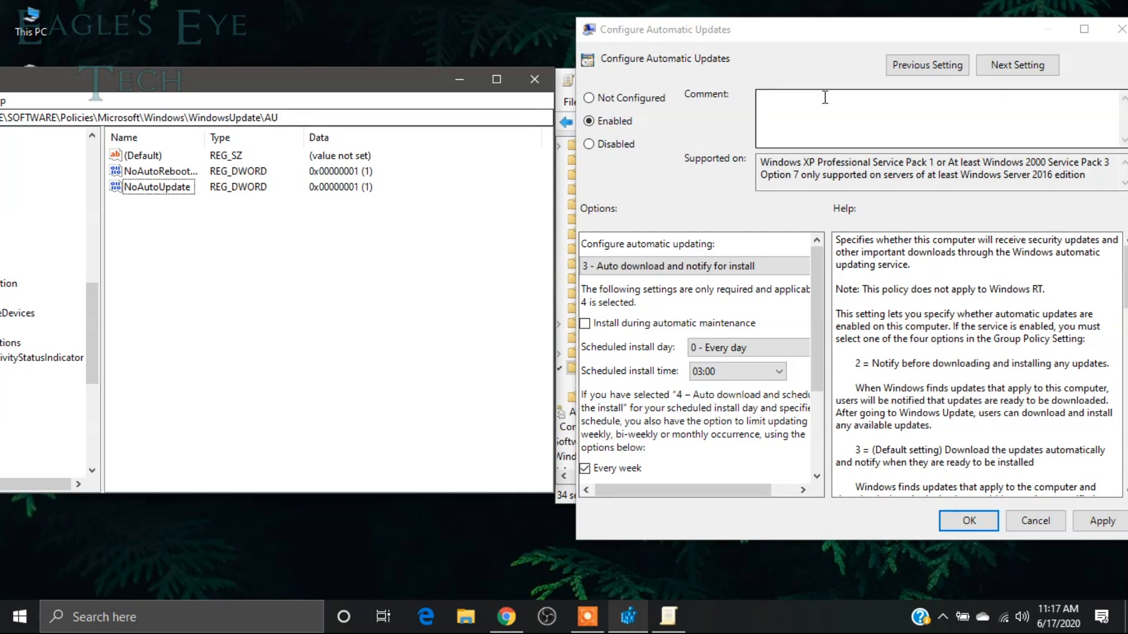
Step: Set the Configure Automatic Updates policy to Not Configured, apply the change and close the policy dialog
{"action": "left_click", "coordinate": [587, 101]}
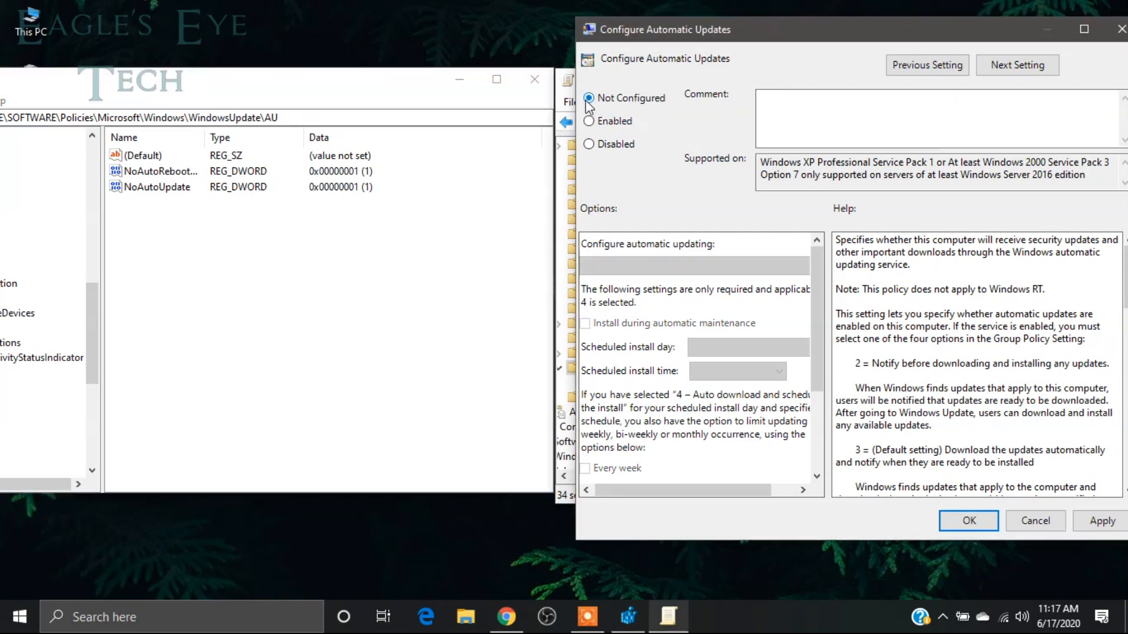
{"action": "left_click", "coordinate": [1101, 521]}
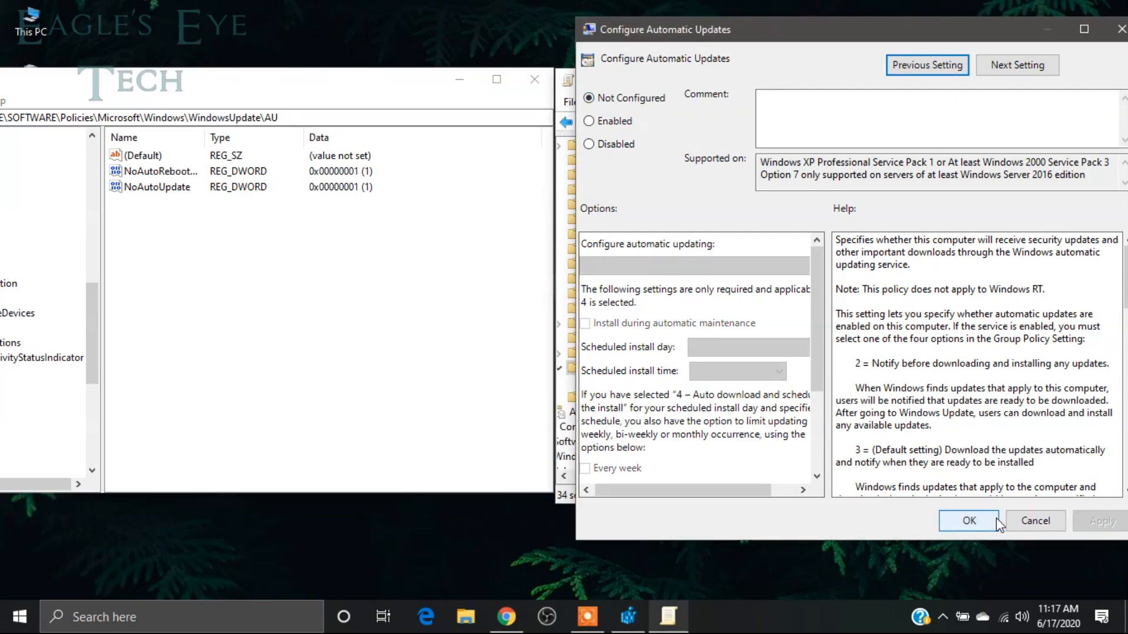
{"action": "left_click", "coordinate": [991, 519]}
Step: Close the Local Group Policy Editor and the Registry Editor
{"action": "left_click_drag", "start_coordinate": [1002, 78], "coordinate": [676, 150]}
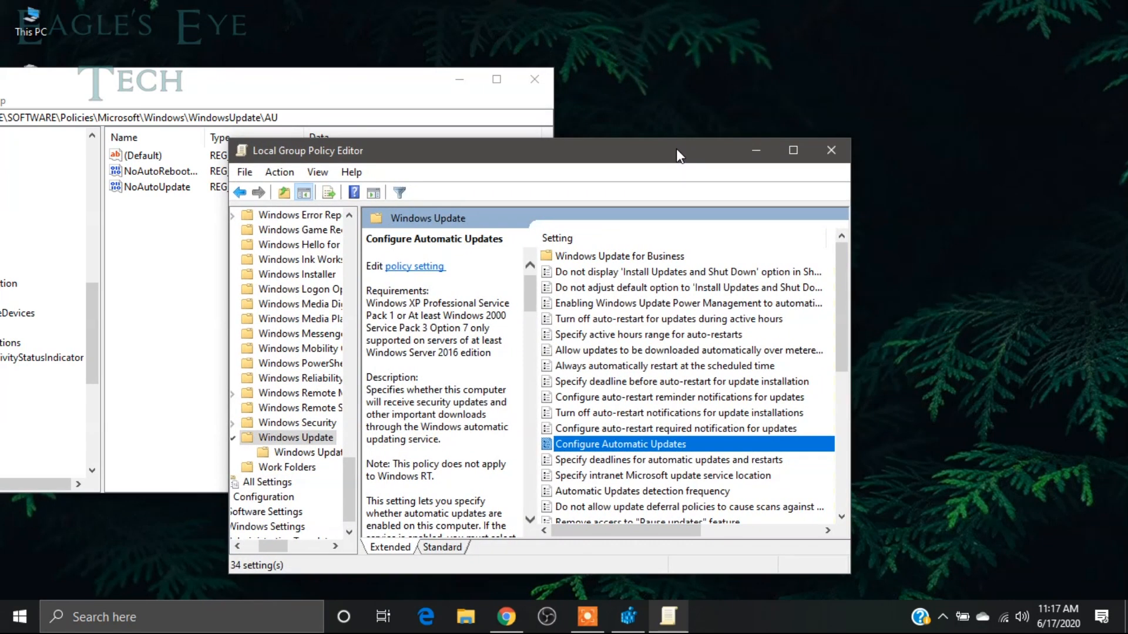
{"action": "left_click", "coordinate": [840, 150]}
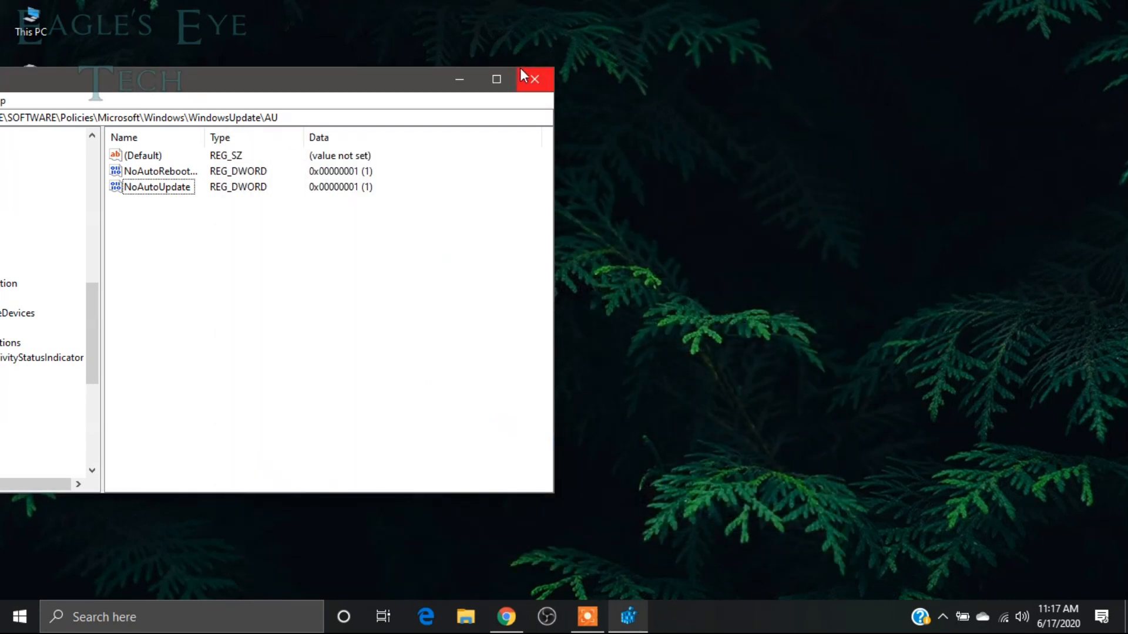
{"action": "left_click", "coordinate": [541, 76]}
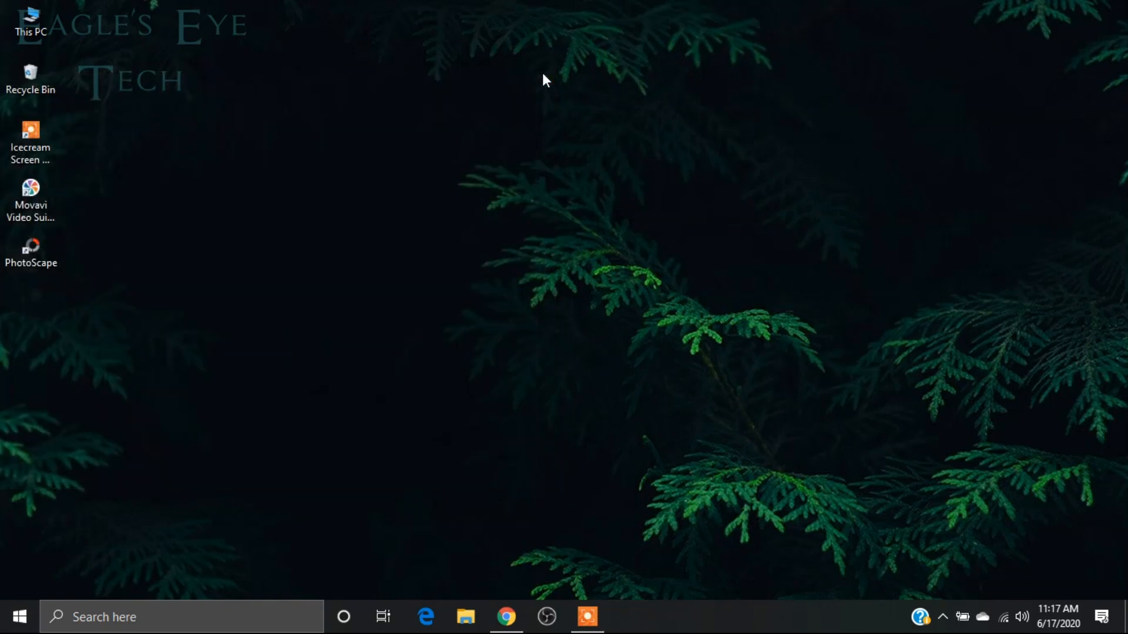